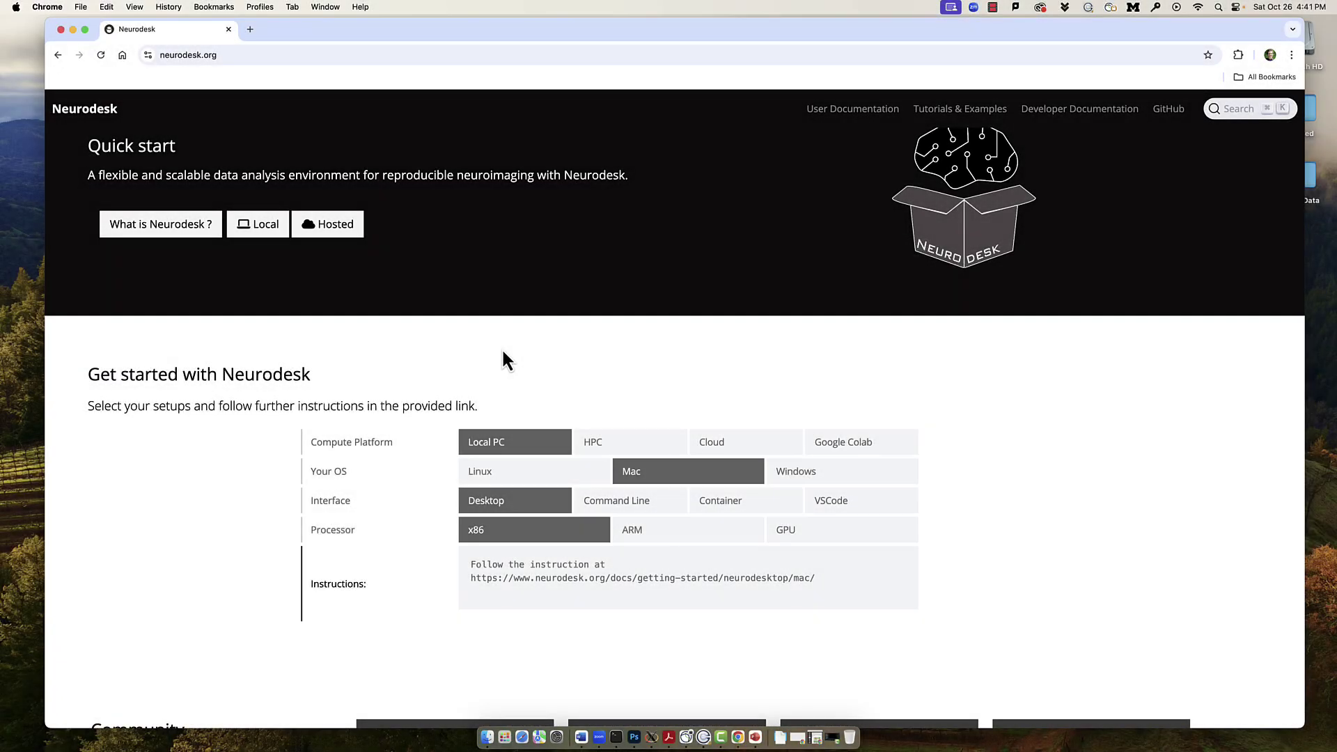
- Select ARM as the processor and open the MacOS Neurodesktop install guide in a new tab
{"action": "scroll", "coordinate": [503, 360], "scroll_direction": "down", "scroll_amount": 8}
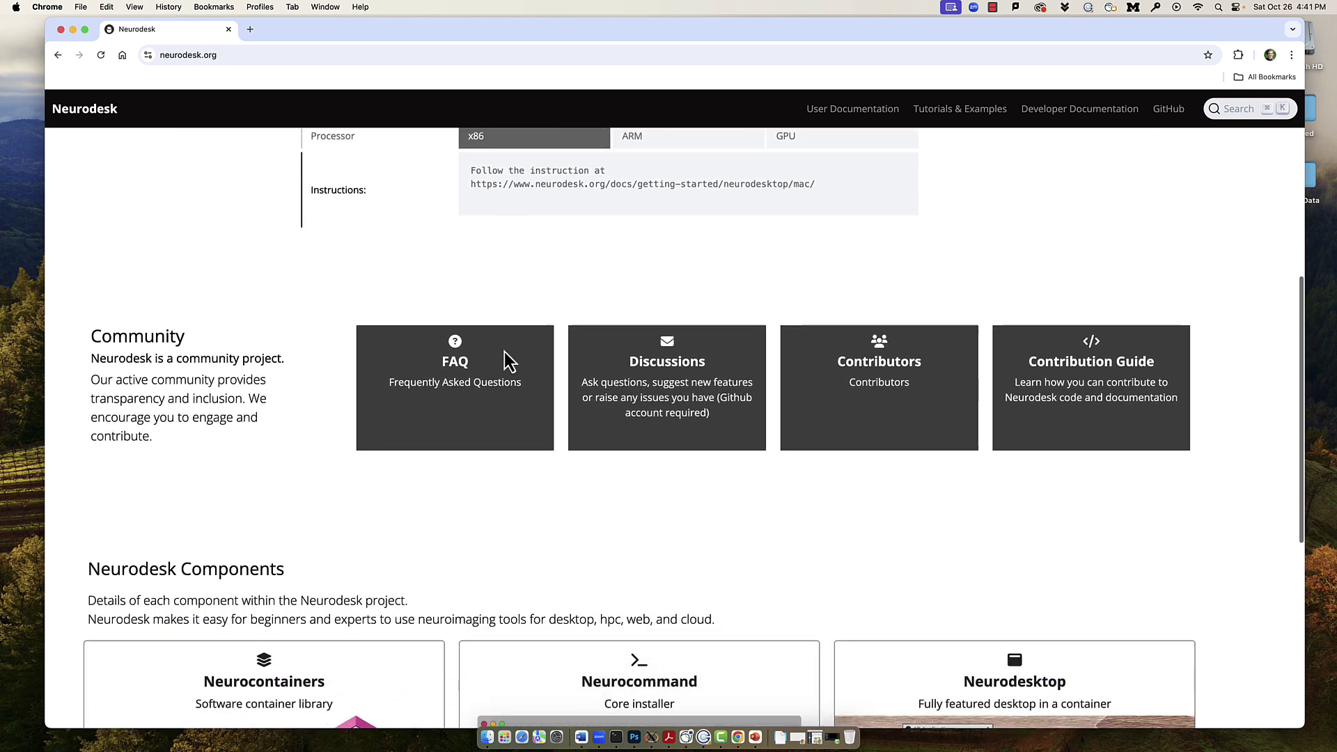
{"action": "scroll", "coordinate": [504, 353], "scroll_direction": "down", "scroll_amount": 3}
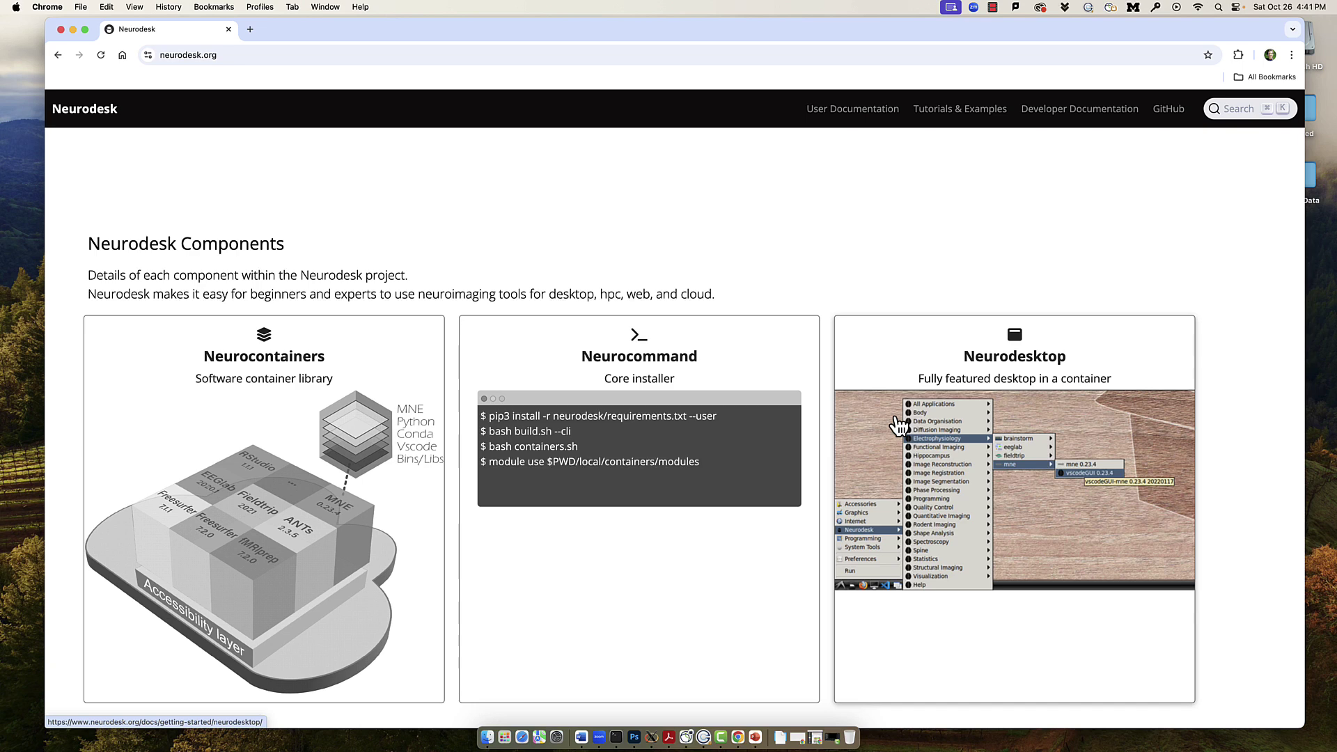
{"action": "scroll", "coordinate": [899, 424], "scroll_direction": "up", "scroll_amount": 13}
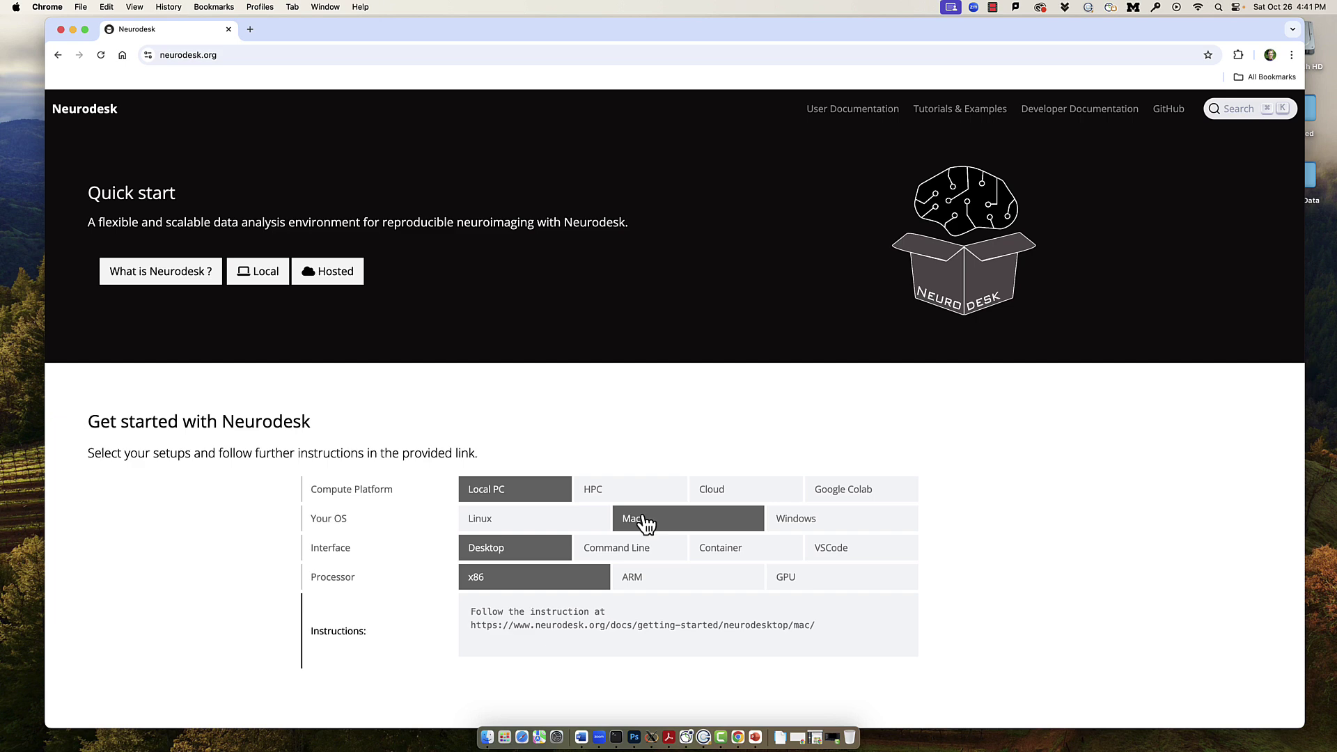
{"action": "left_click", "coordinate": [642, 581]}
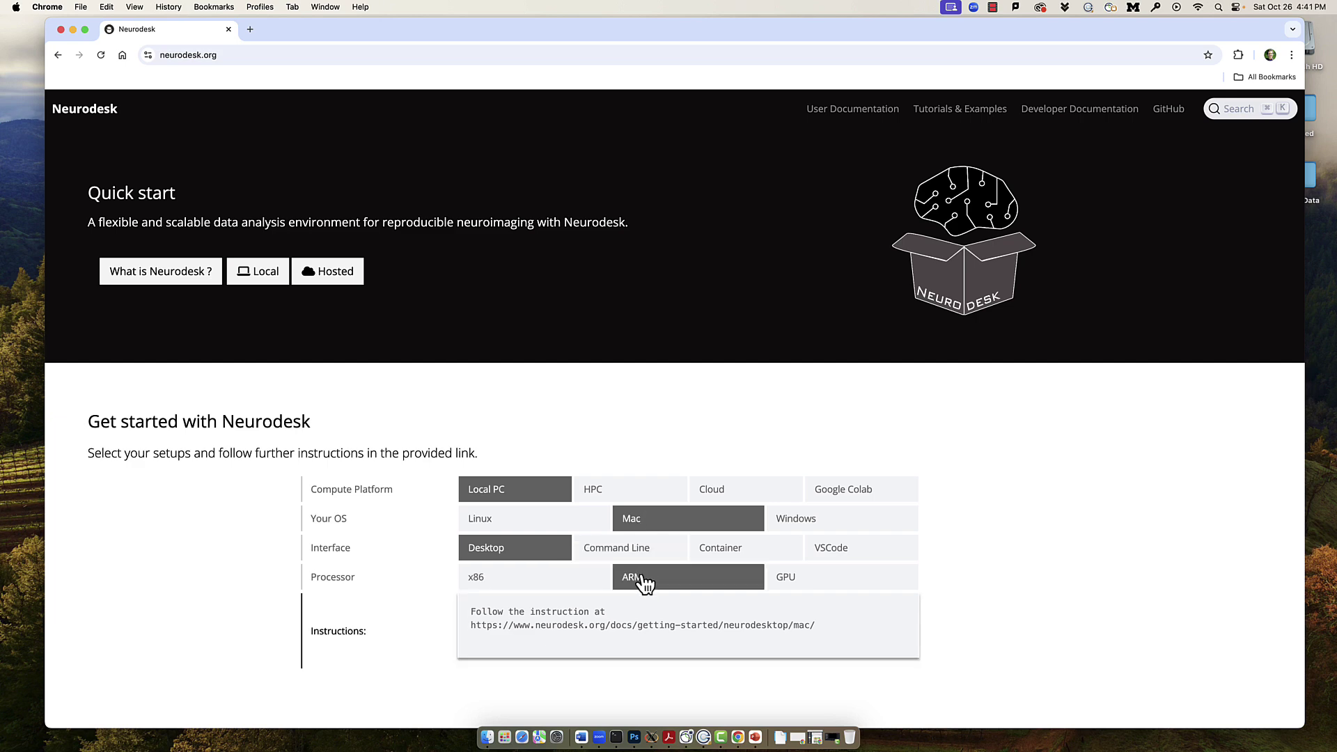
{"action": "left_click", "coordinate": [655, 626]}
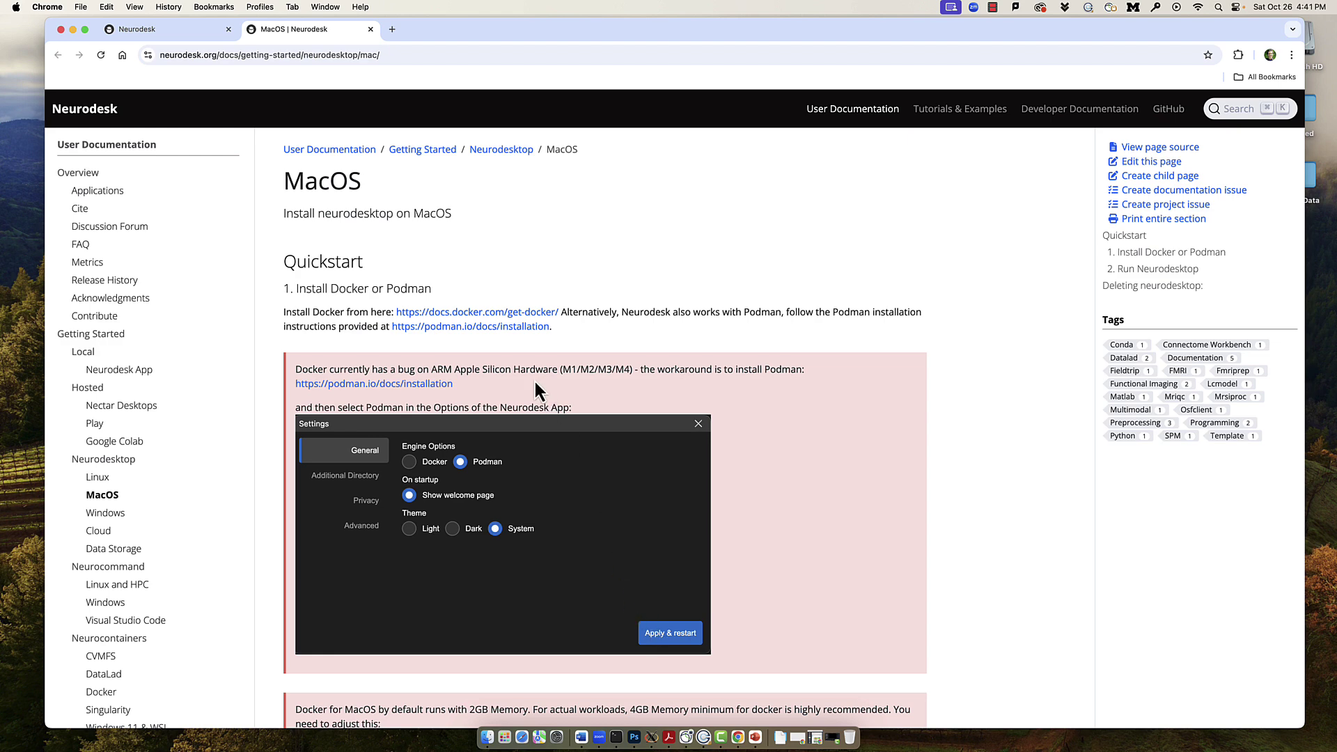
- Follow the docs.docker.com/get-docker link to the Docker Desktop for Mac install page
{"action": "left_click", "coordinate": [517, 313]}
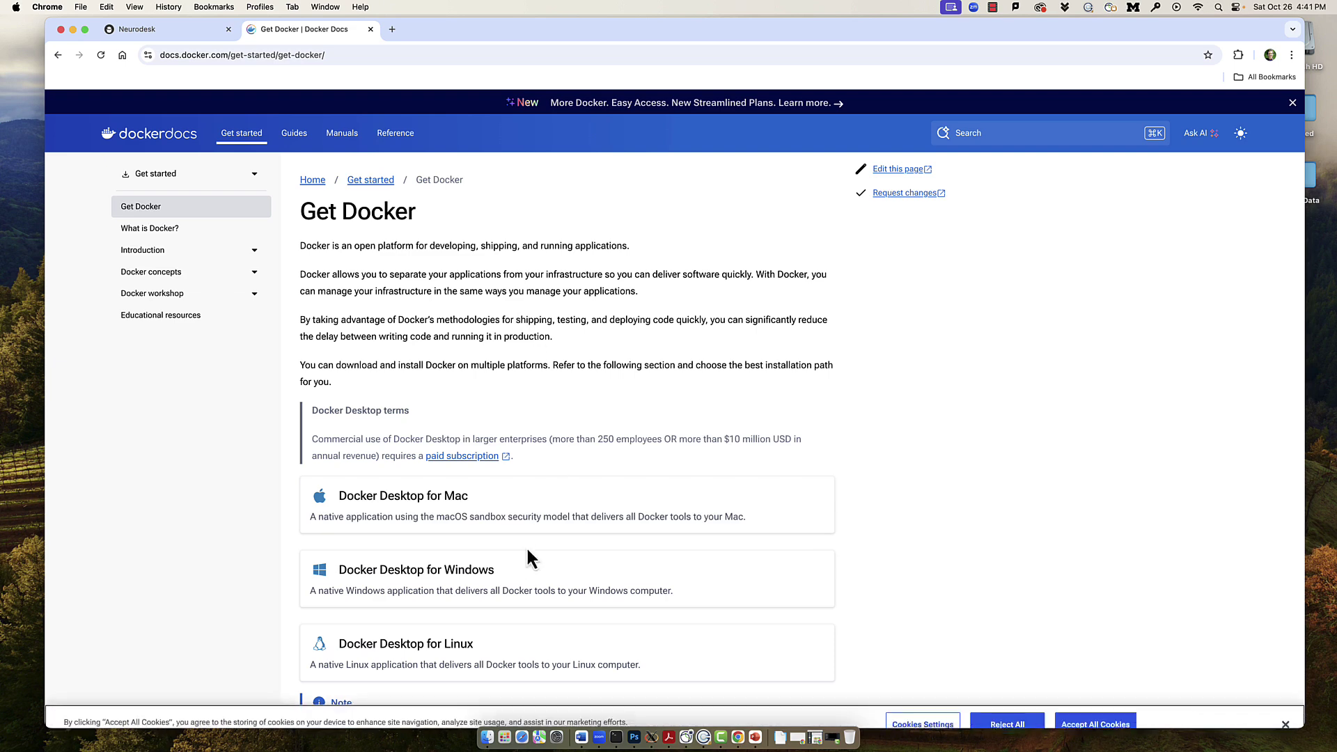
{"action": "scroll", "coordinate": [503, 519], "scroll_direction": "down", "scroll_amount": 1}
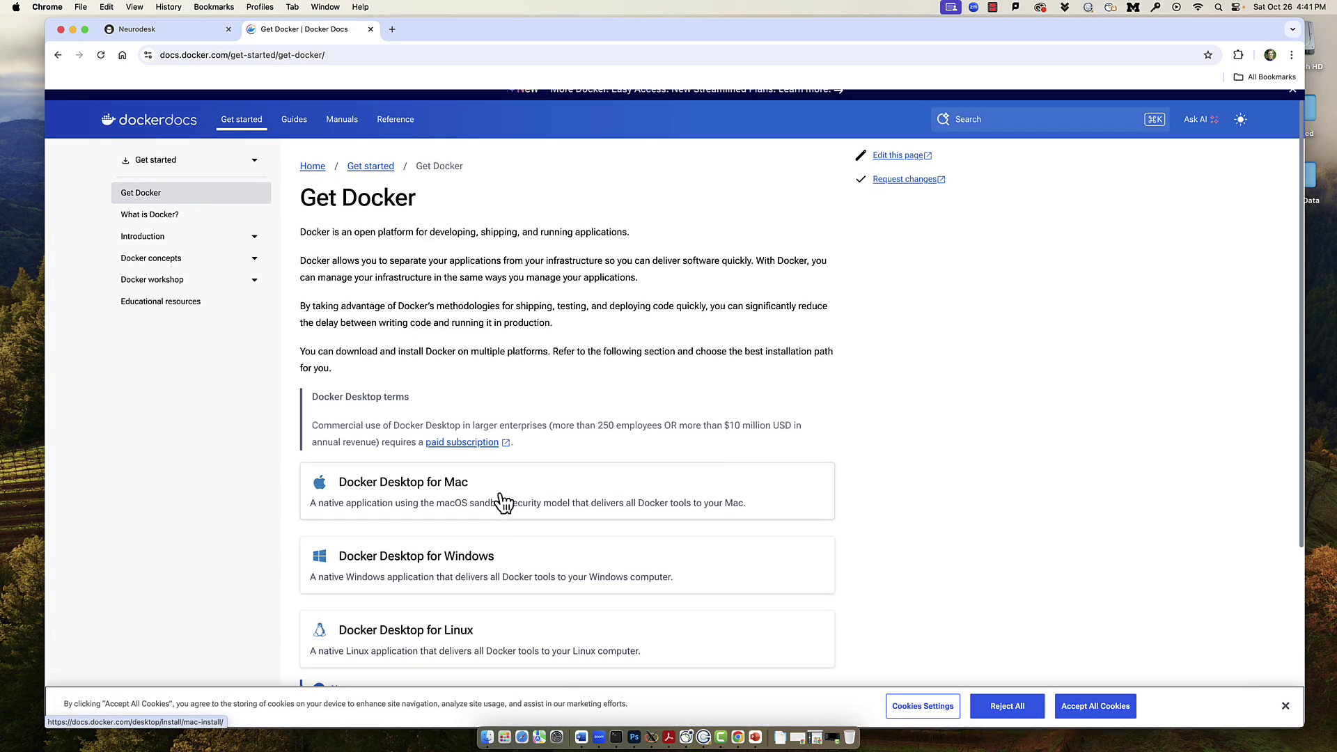
{"action": "left_click", "coordinate": [501, 501]}
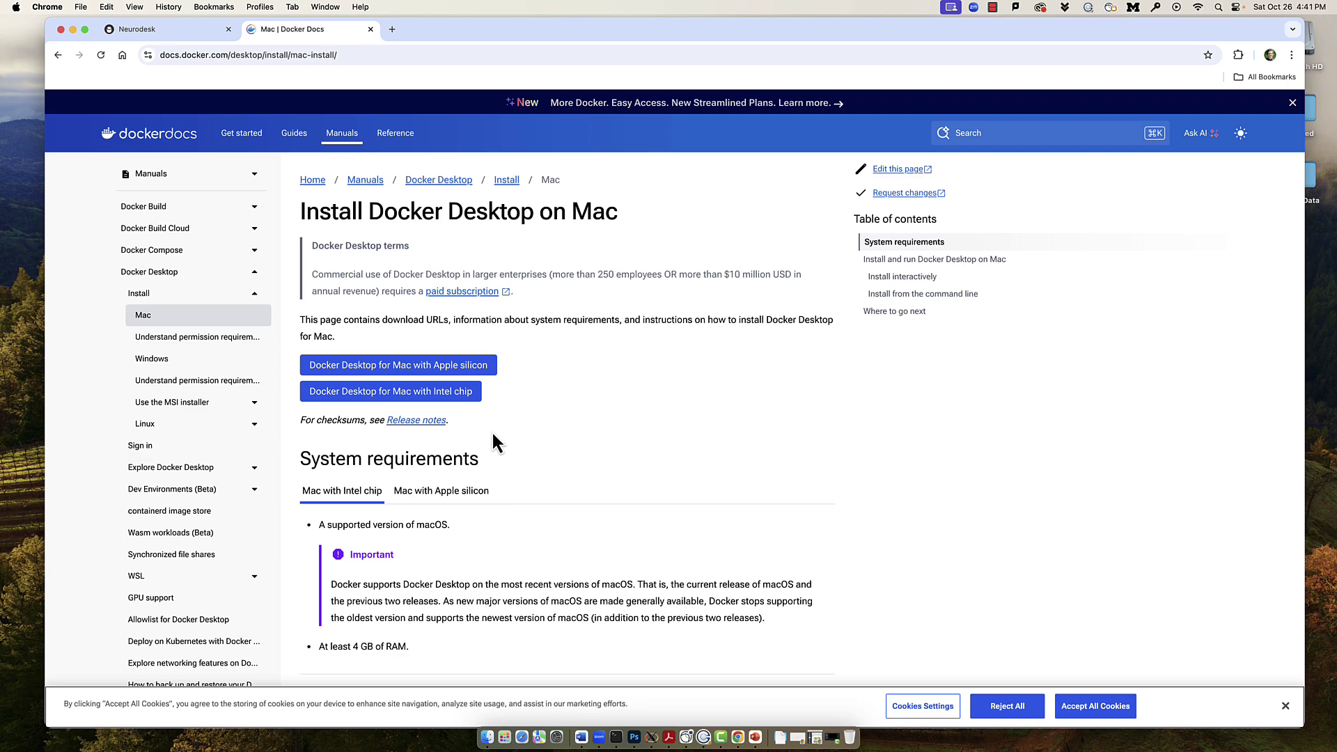
- Download the Docker Desktop 4.32.0 Mac with Apple chip installer from the release notes
{"action": "left_click", "coordinate": [421, 421]}
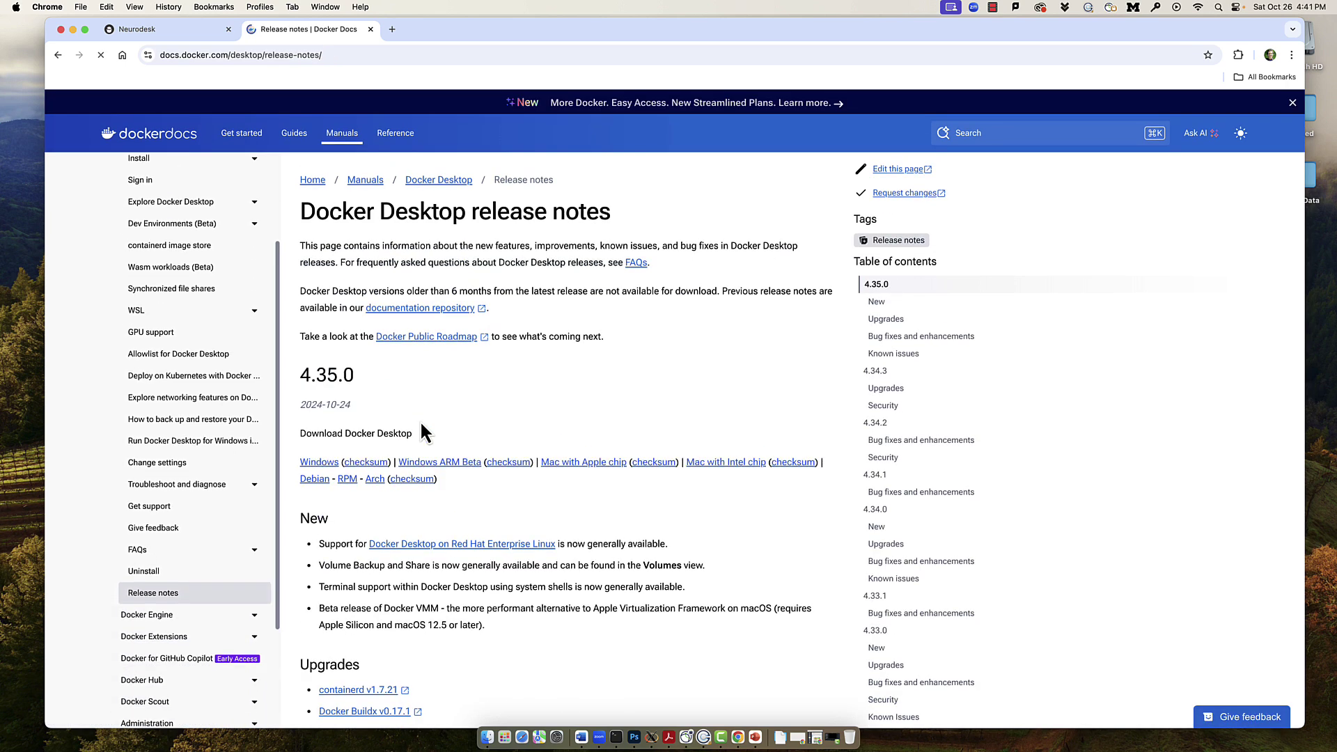
{"action": "scroll", "coordinate": [420, 425], "scroll_direction": "down", "scroll_amount": 20}
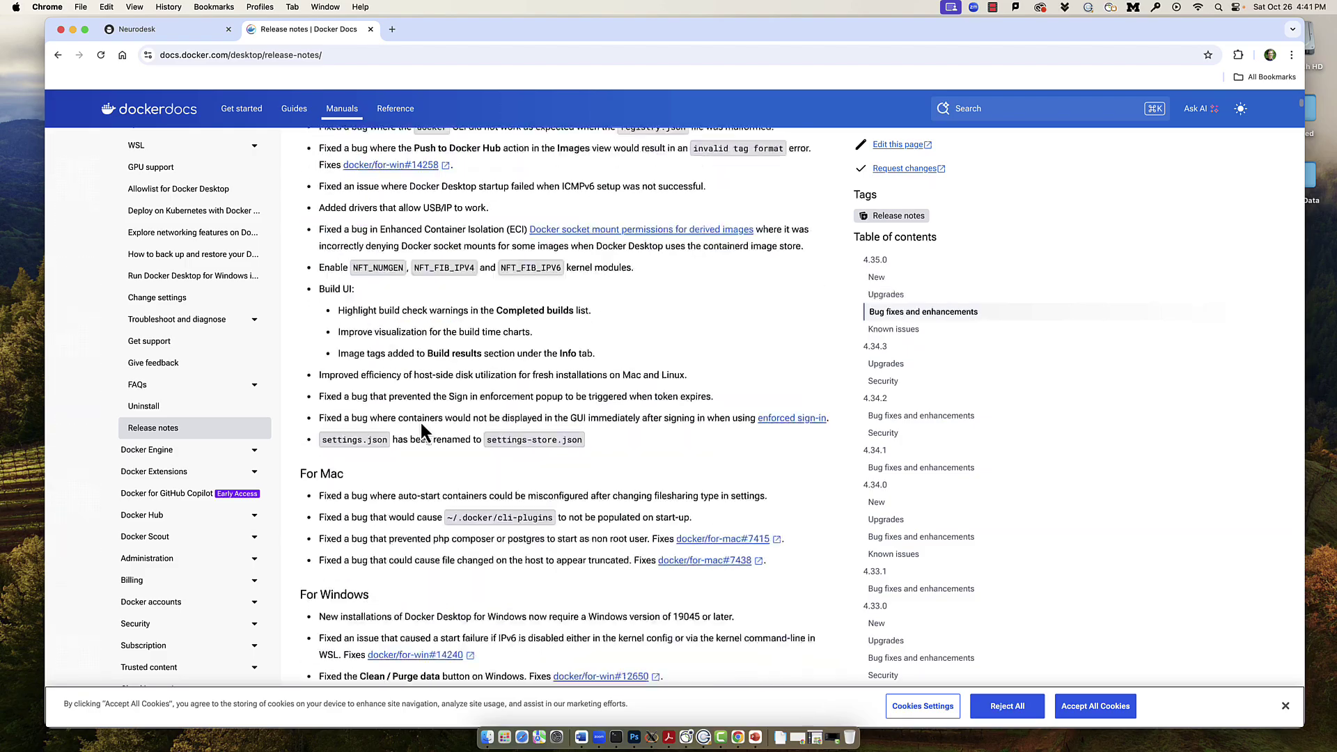
{"action": "scroll", "coordinate": [424, 430], "scroll_direction": "down", "scroll_amount": 20}
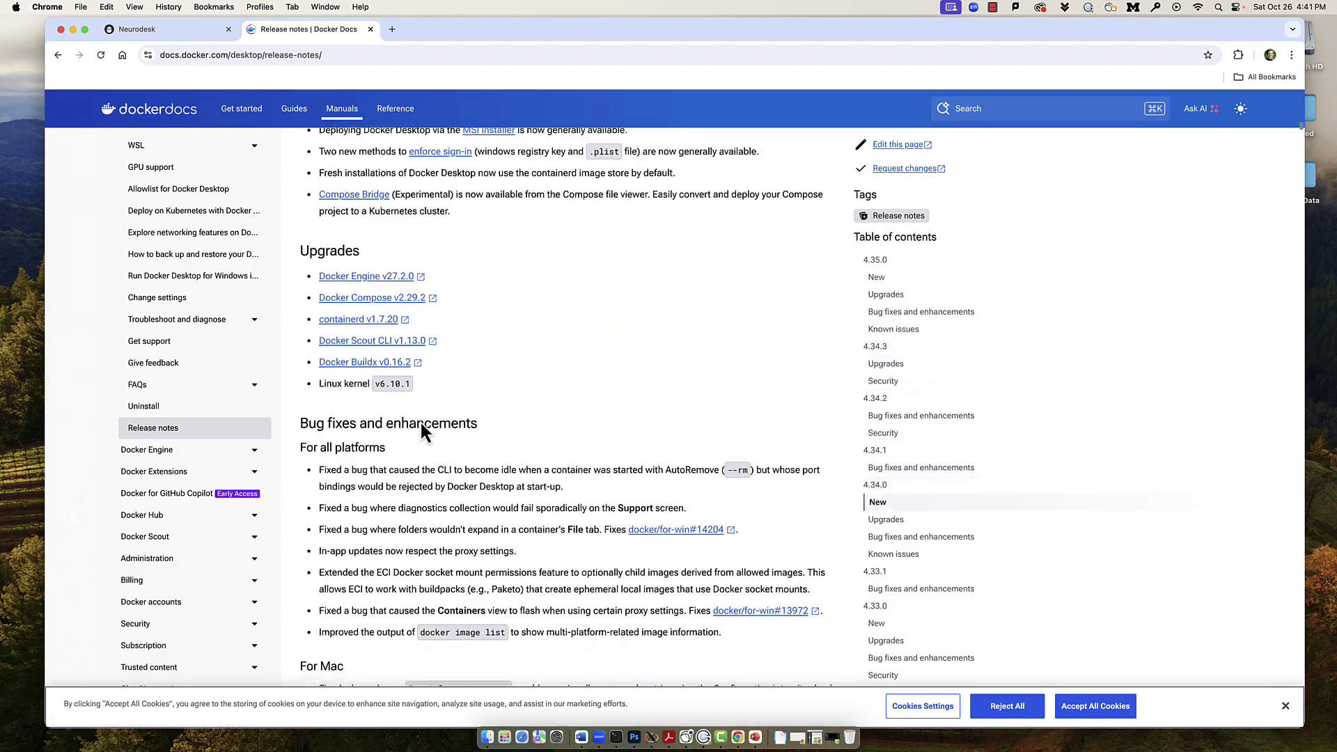
{"action": "scroll", "coordinate": [424, 431], "scroll_direction": "down", "scroll_amount": 20}
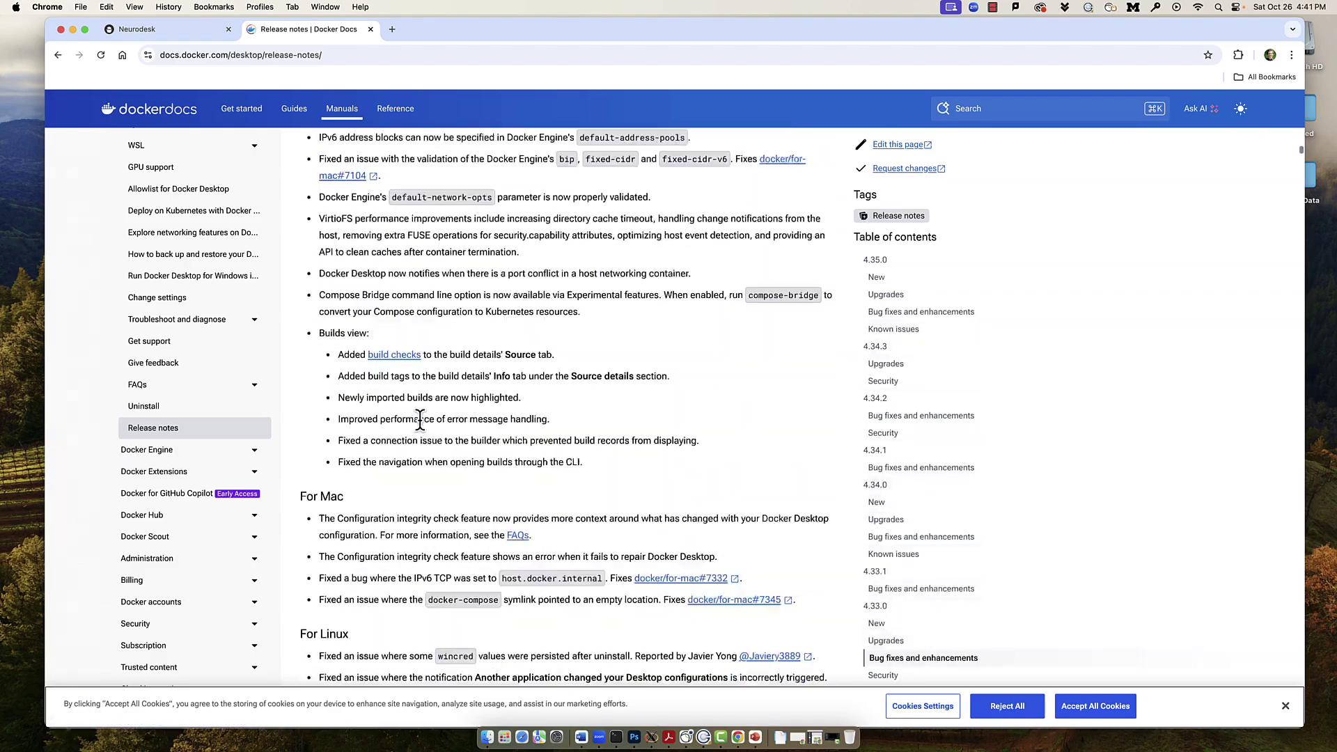
{"action": "scroll", "coordinate": [421, 430], "scroll_direction": "down", "scroll_amount": 2}
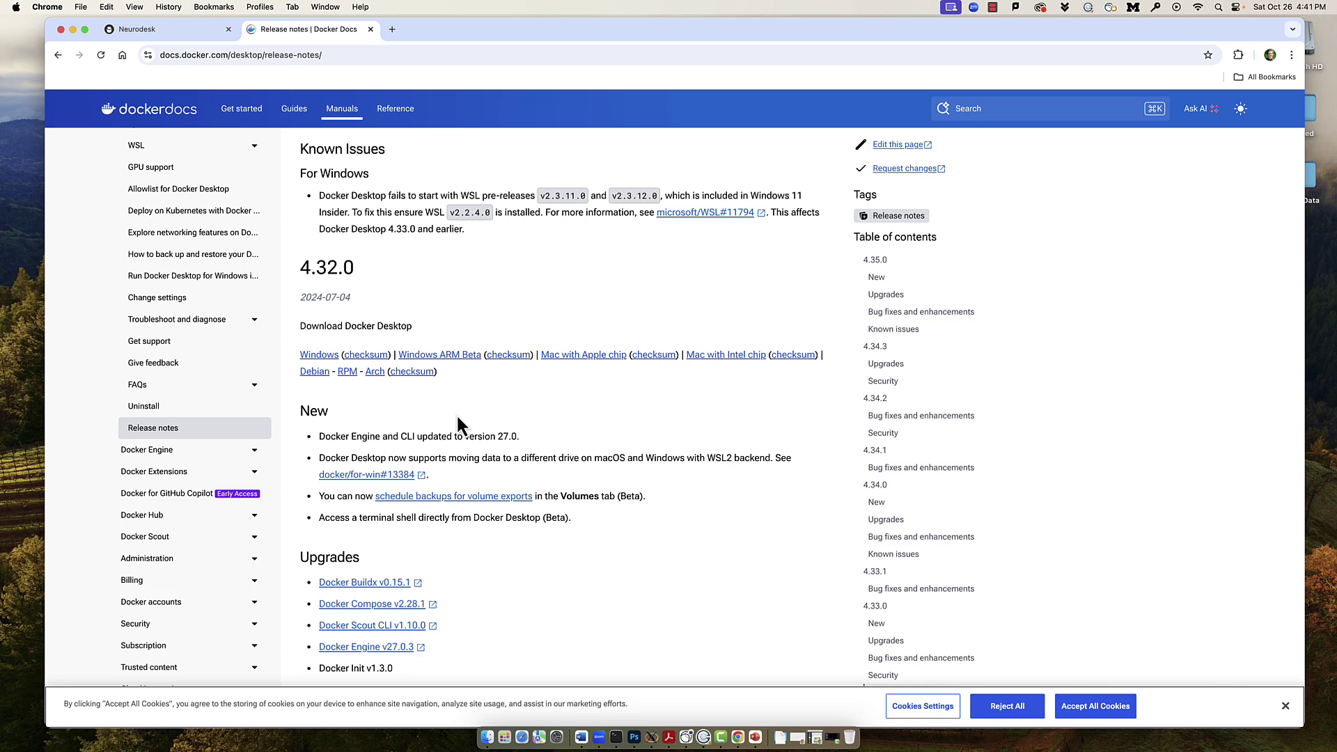
{"action": "left_click", "coordinate": [589, 357]}
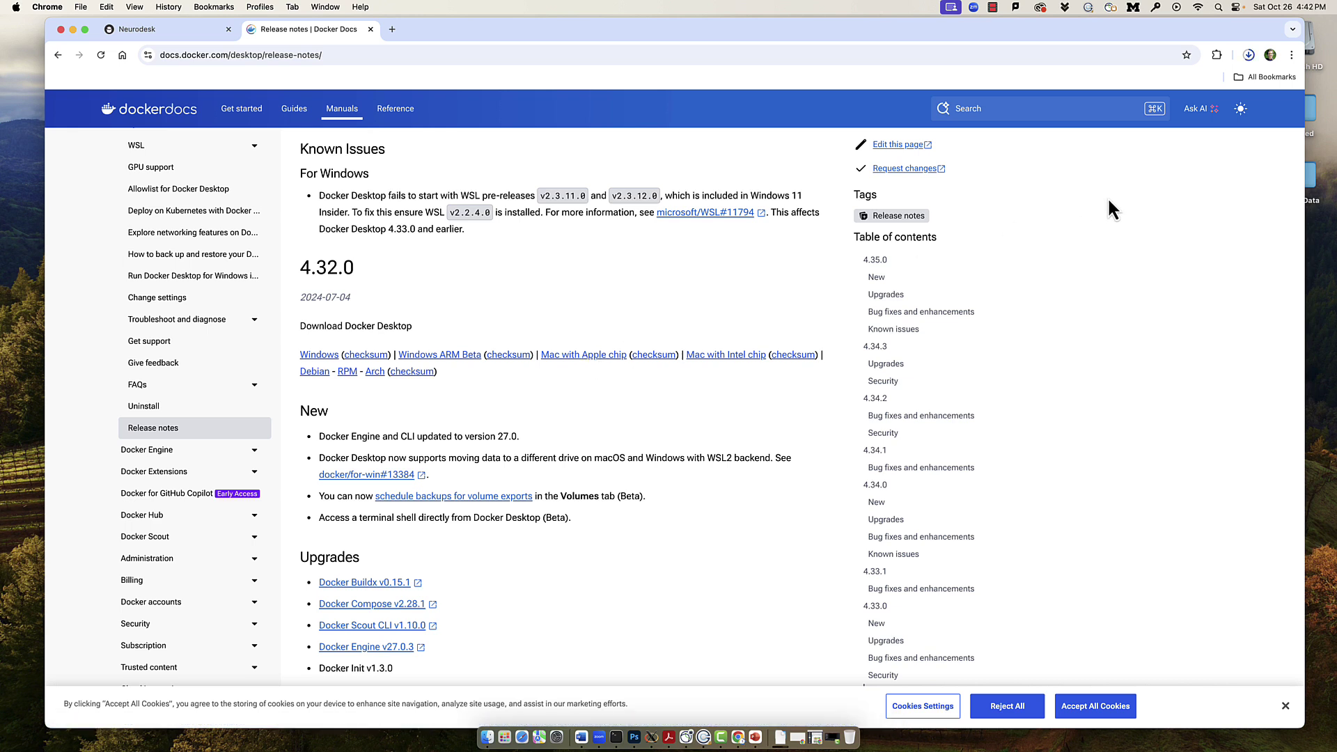
- Install Docker Desktop into Applications from the disk image and launch it via Spotlight
{"action": "left_click", "coordinate": [1135, 84]}
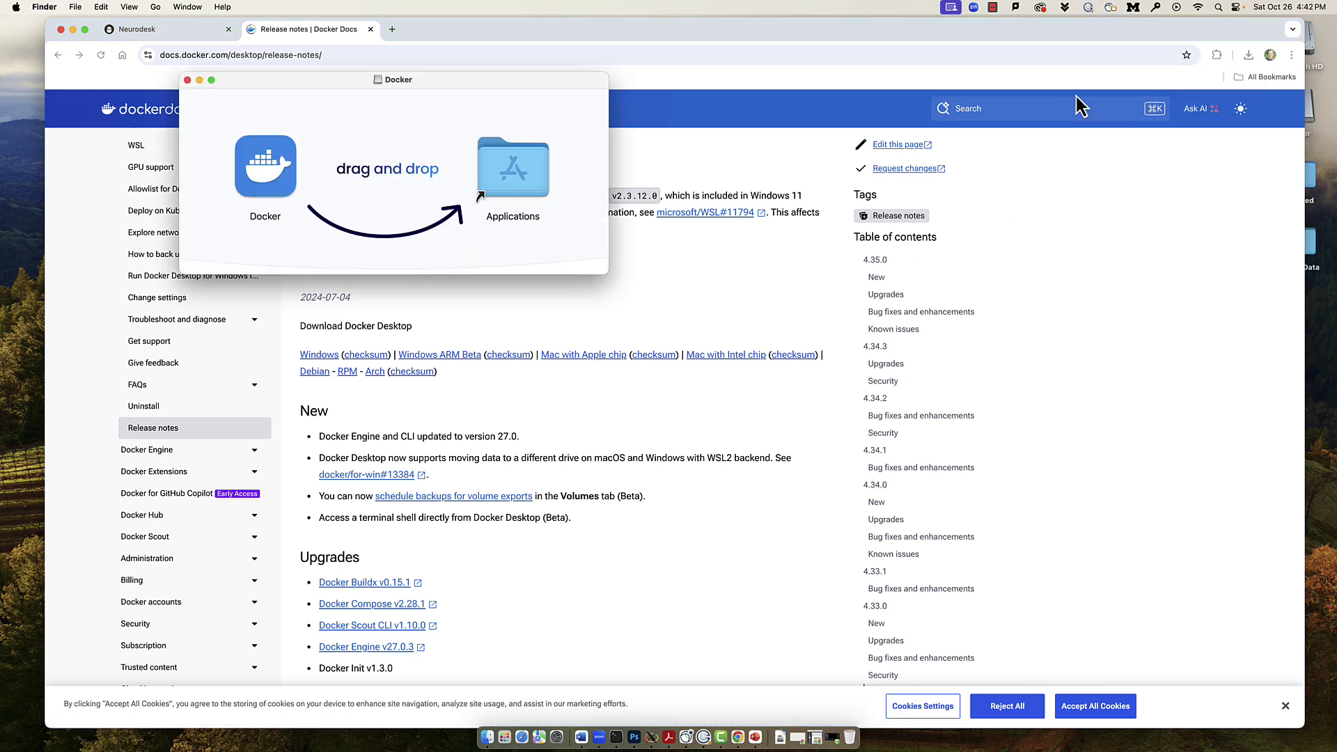
{"action": "left_click_drag", "start_coordinate": [512, 182], "coordinate": [513, 184]}
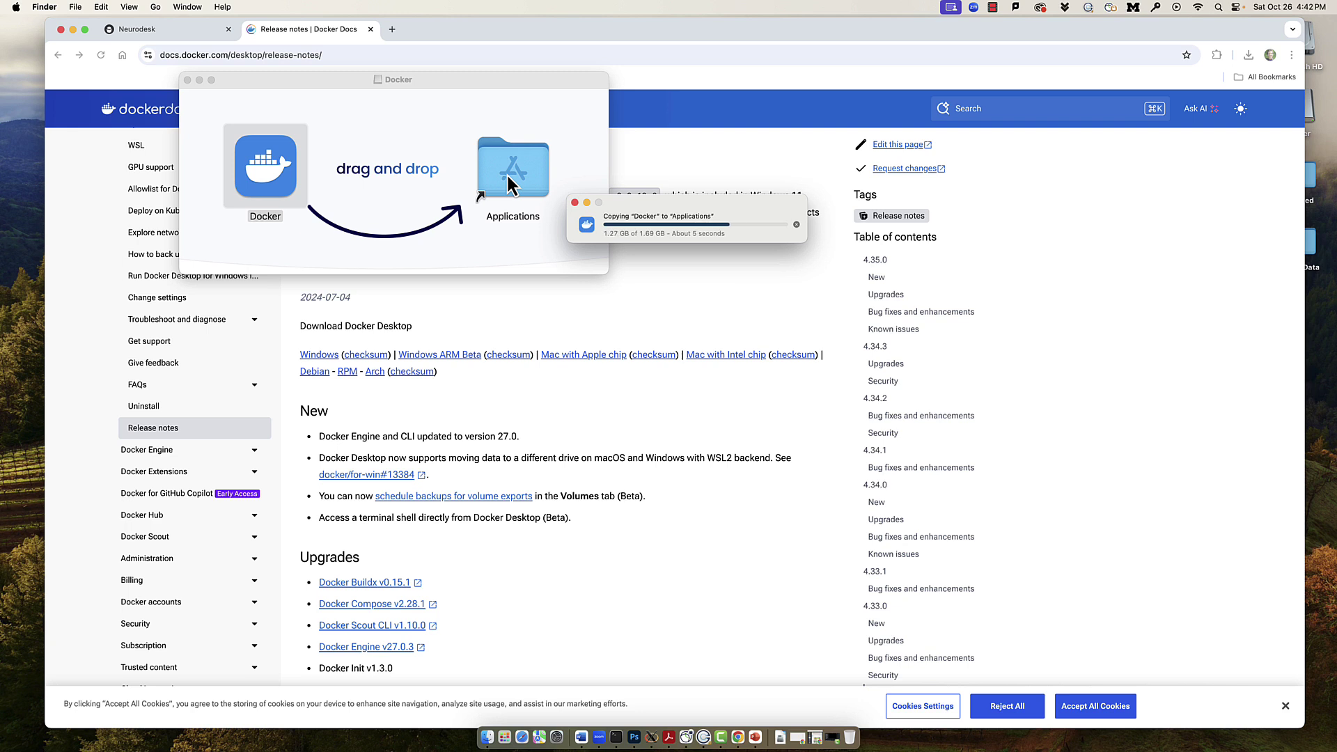
{"action": "key", "text": "super+w"}
{"action": "left_click", "coordinate": [1220, 11]}
{"action": "type", "text": "docker"}
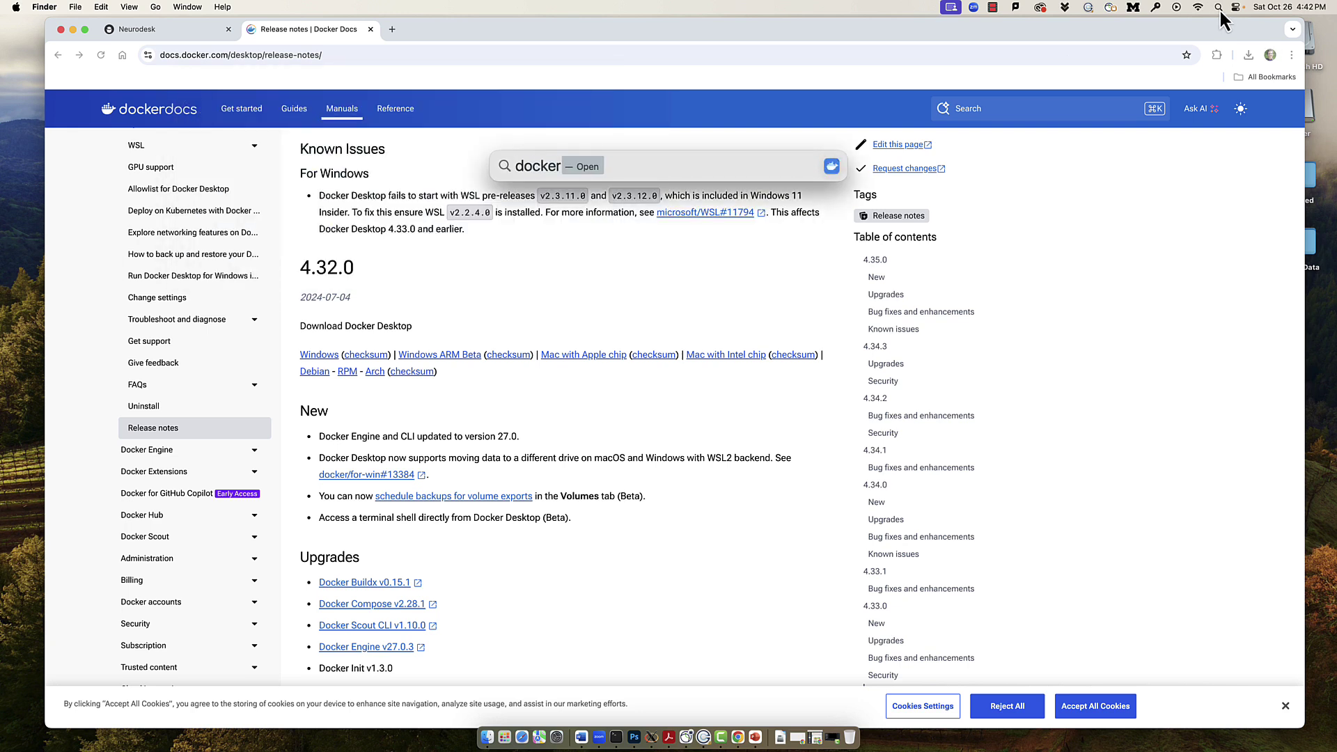
{"action": "key", "text": "Return"}
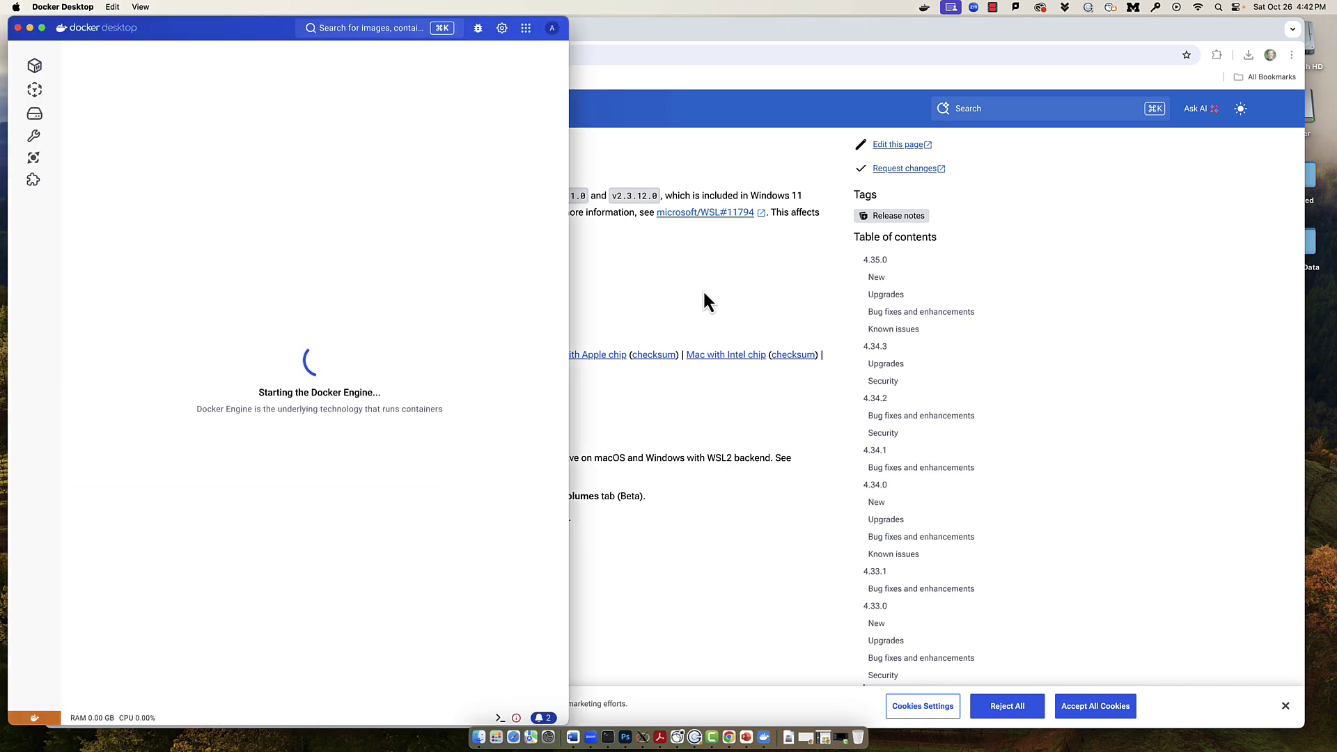
- Return to the Neurodesk MacOS guide and open the Neurodesk App instructions page
{"action": "left_click", "coordinate": [606, 259]}
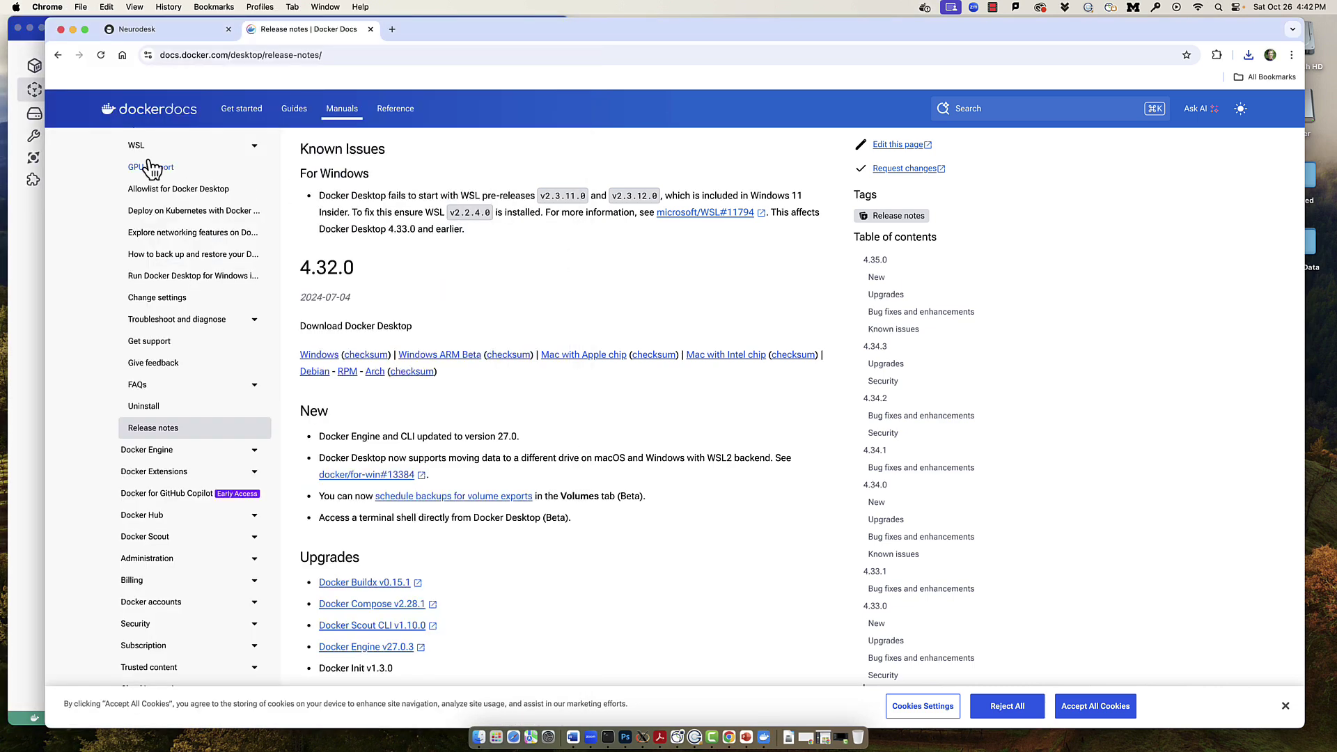
{"action": "left_click", "coordinate": [60, 59]}
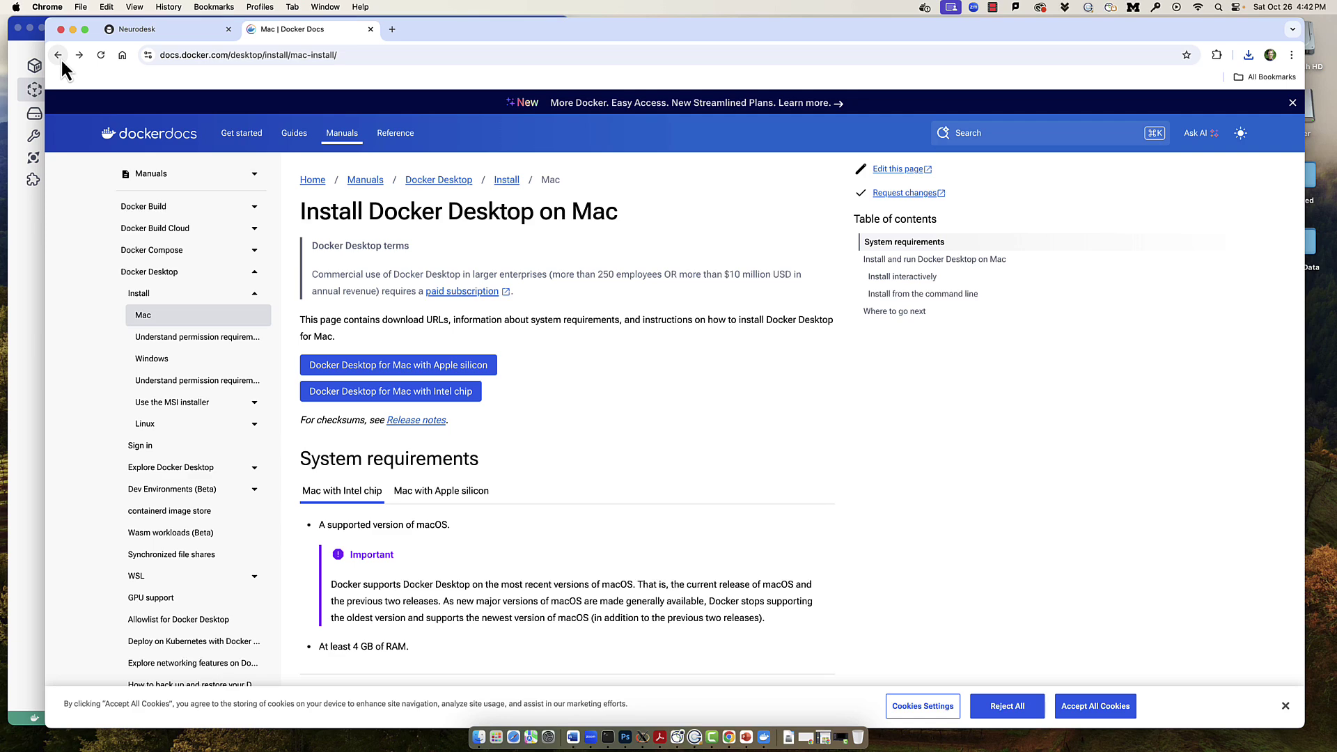
{"action": "left_click", "coordinate": [61, 59]}
{"action": "left_click", "coordinate": [61, 57]}
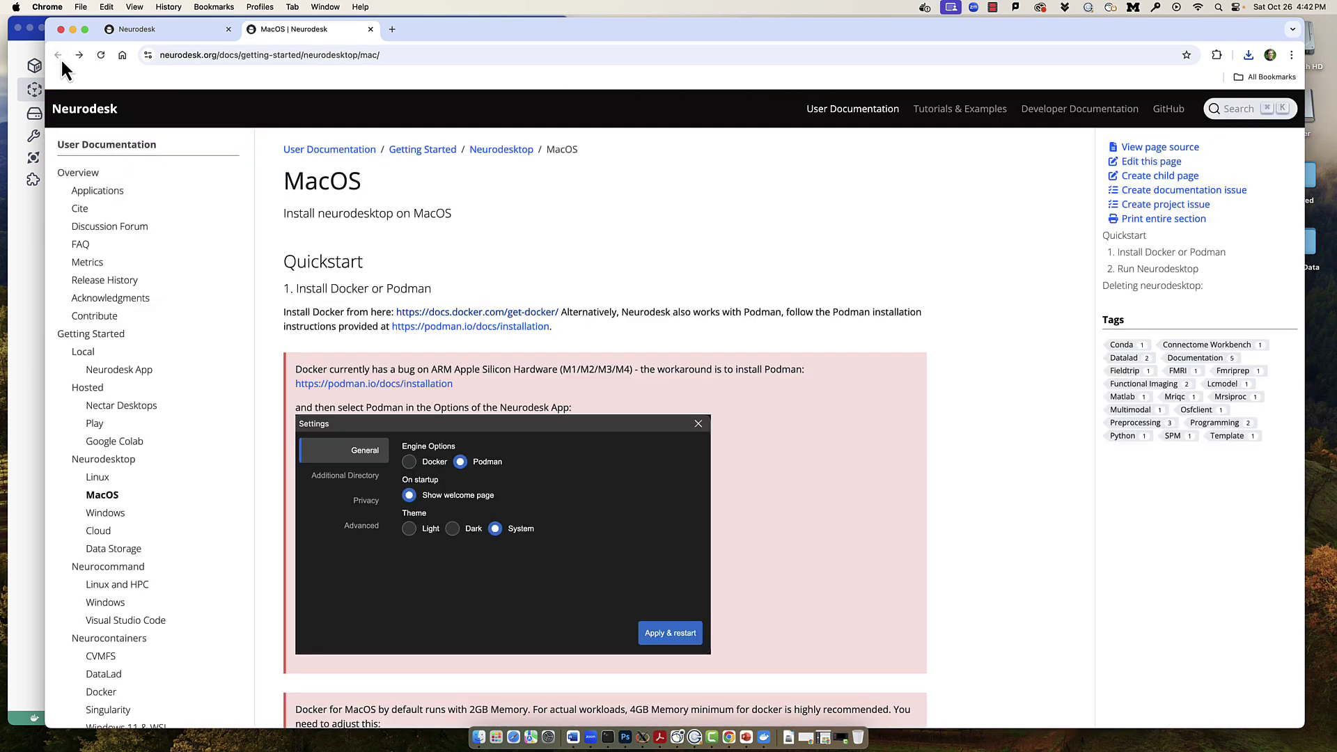
{"action": "scroll", "coordinate": [601, 247], "scroll_direction": "down", "scroll_amount": 7}
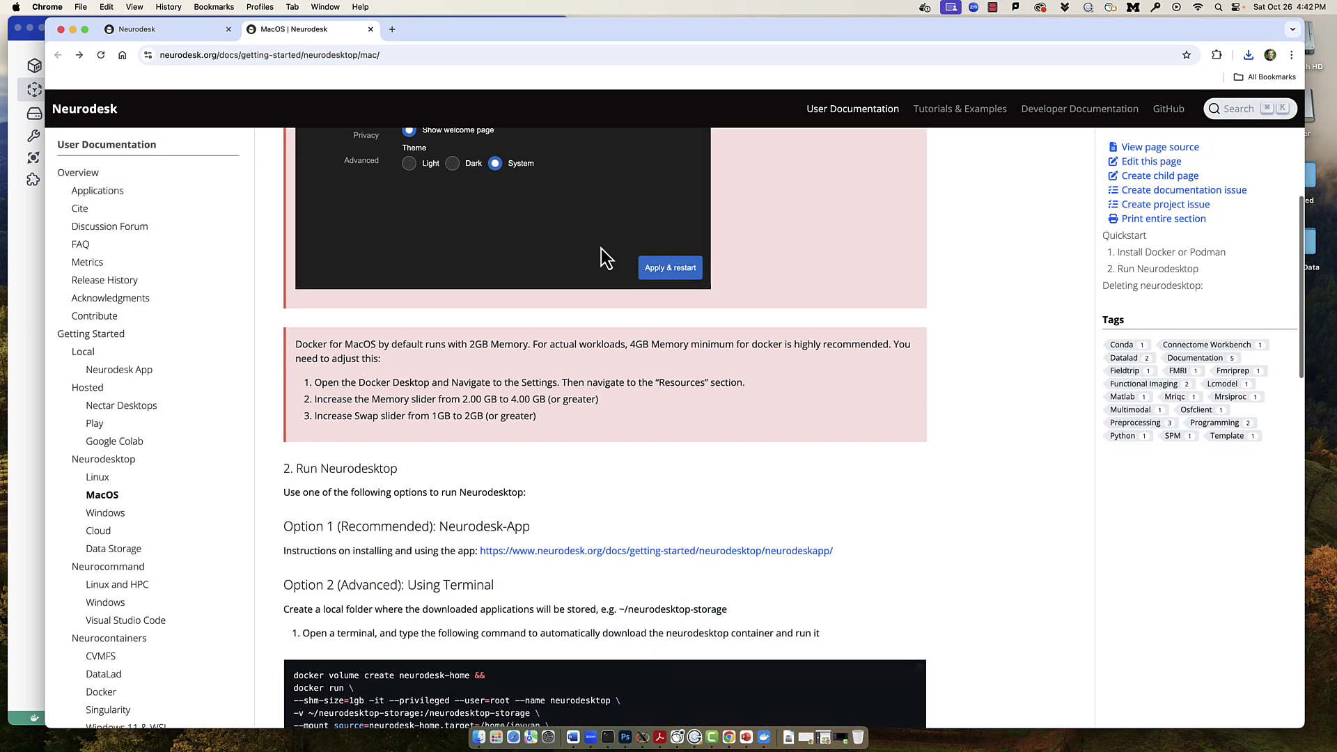
{"action": "scroll", "coordinate": [601, 245], "scroll_direction": "down", "scroll_amount": 1}
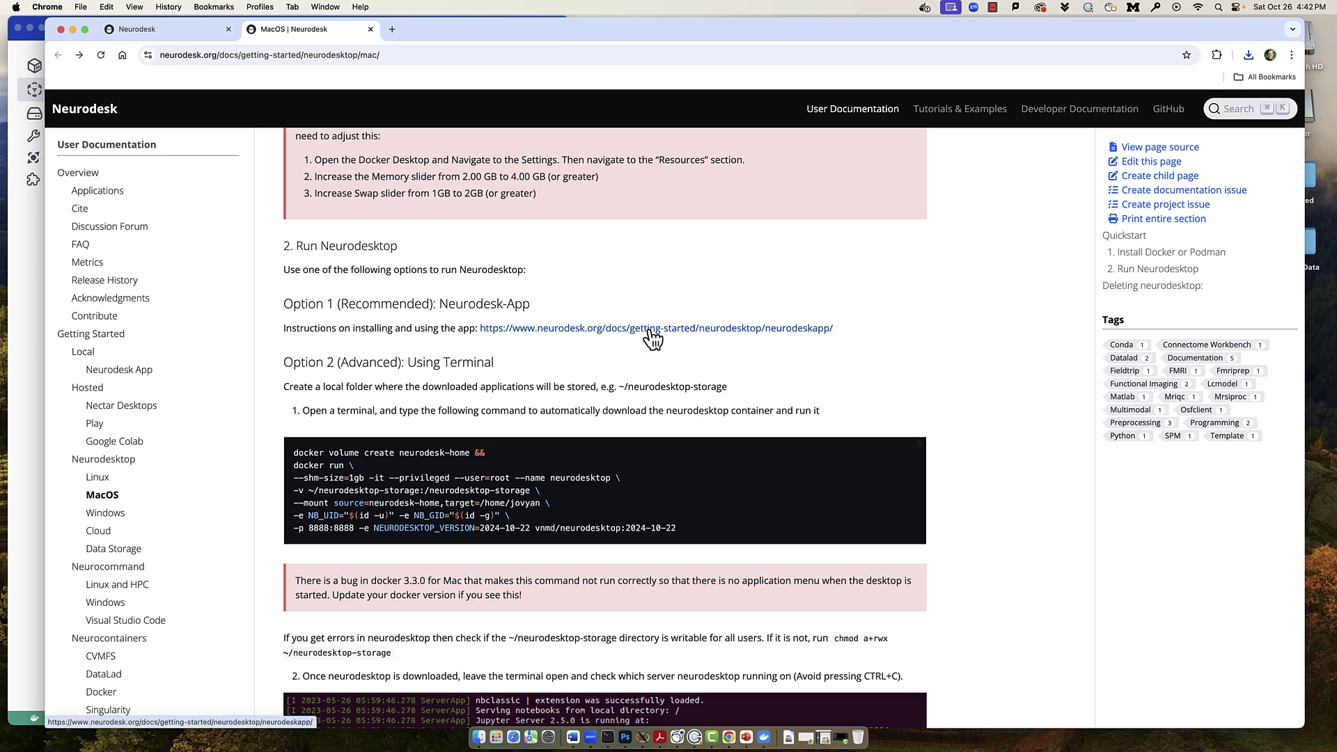
{"action": "left_click", "coordinate": [653, 330]}
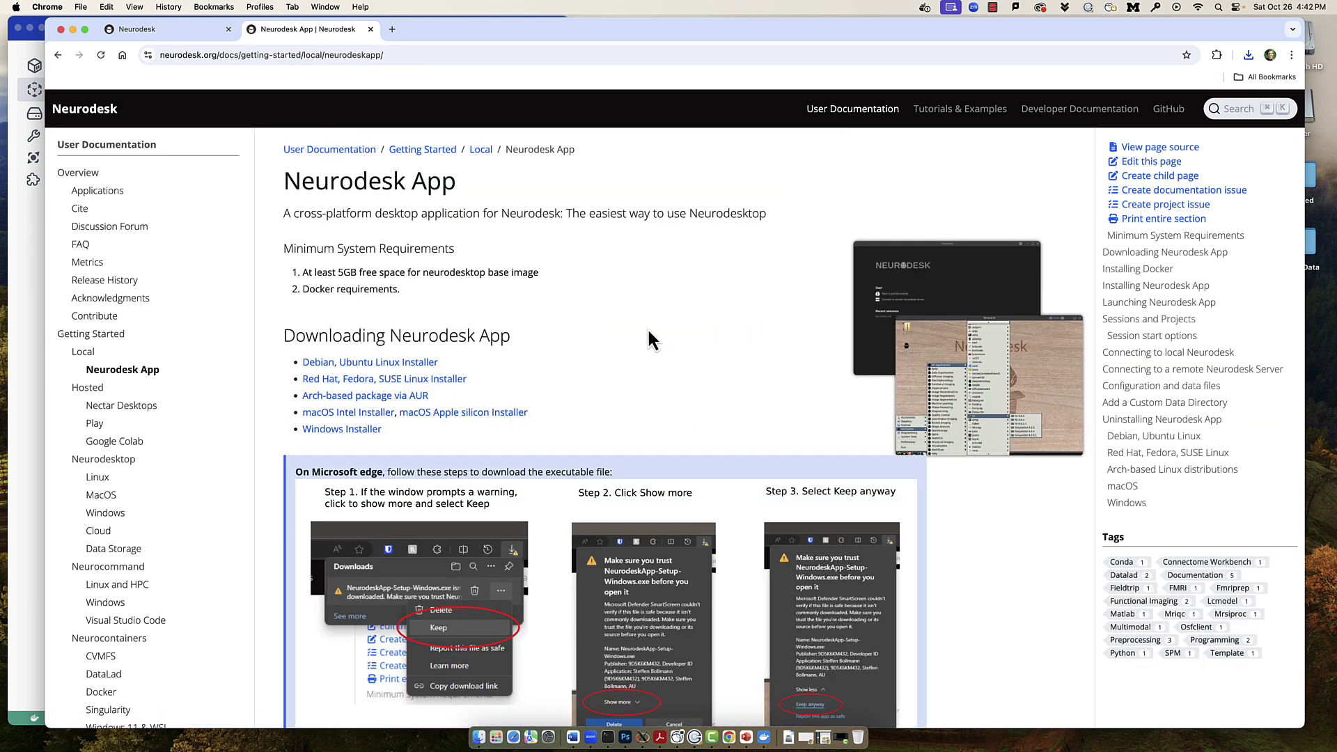
{"action": "scroll", "coordinate": [638, 328], "scroll_direction": "down", "scroll_amount": 1}
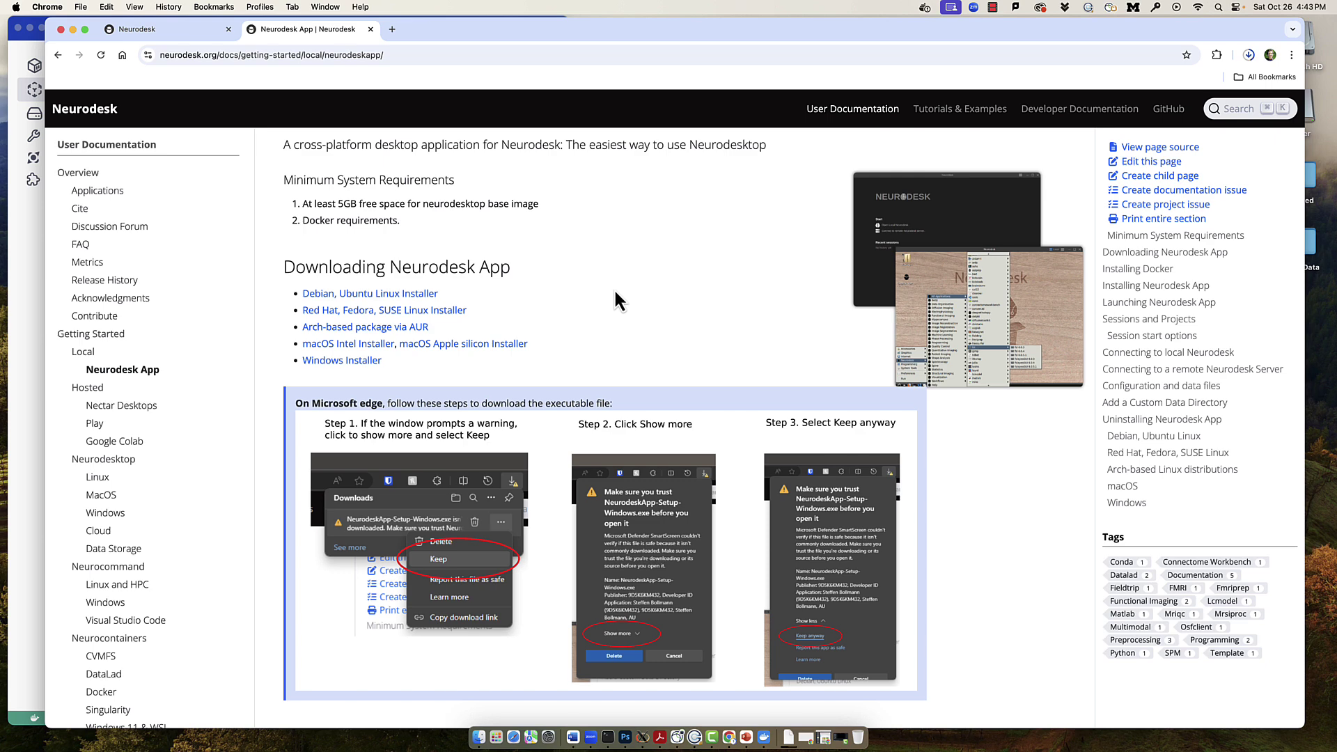
- Install NeurodeskApp 1.6.0-arm64 into Applications from its disk image and launch it via Spotlight
{"action": "left_click", "coordinate": [1133, 88]}
{"action": "left_click_drag", "start_coordinate": [316, 359], "coordinate": [456, 361]}
{"action": "key", "text": "super+w"}
{"action": "left_click", "coordinate": [1219, 8]}
{"action": "type", "text": "neurodeskApp"}
{"action": "key", "text": "Return"}
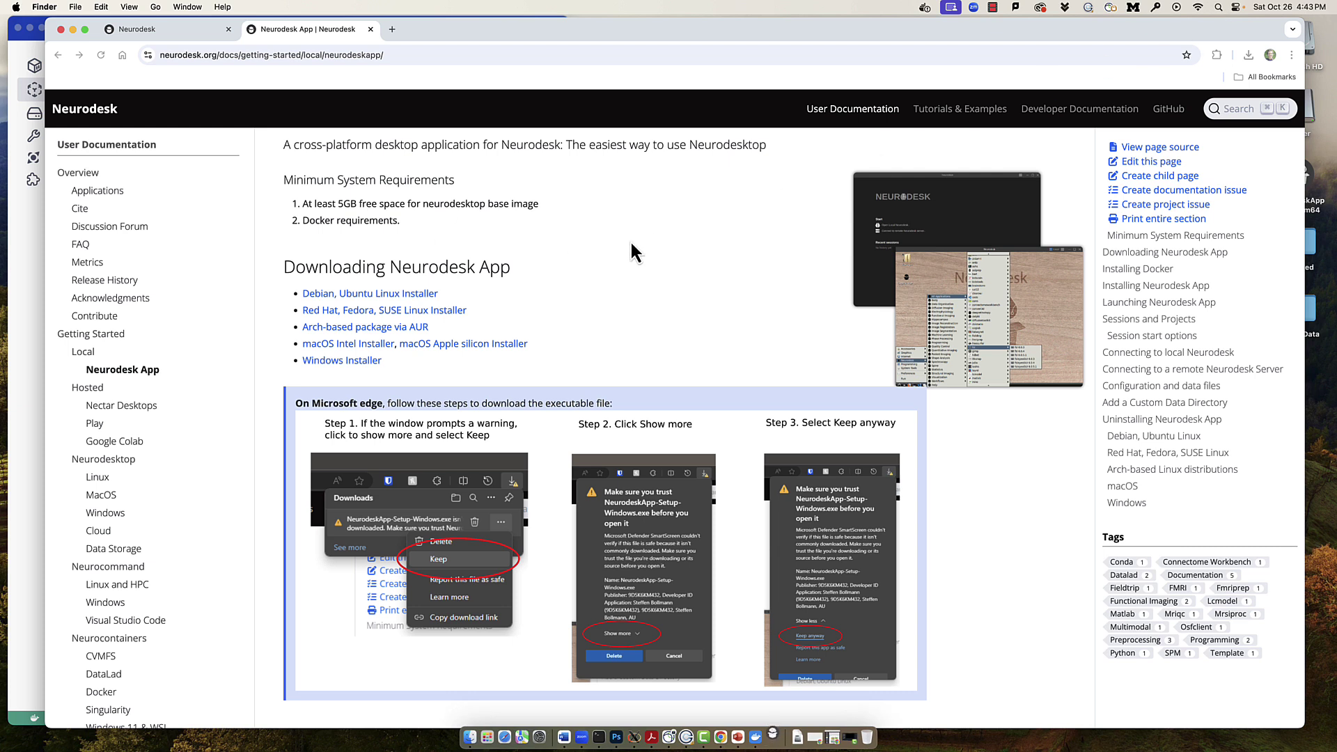
- Allow the downloaded NeurodeskApp to open, start a local Neurodesk session, and bring Docker Desktop forward
{"action": "left_click", "coordinate": [704, 294]}
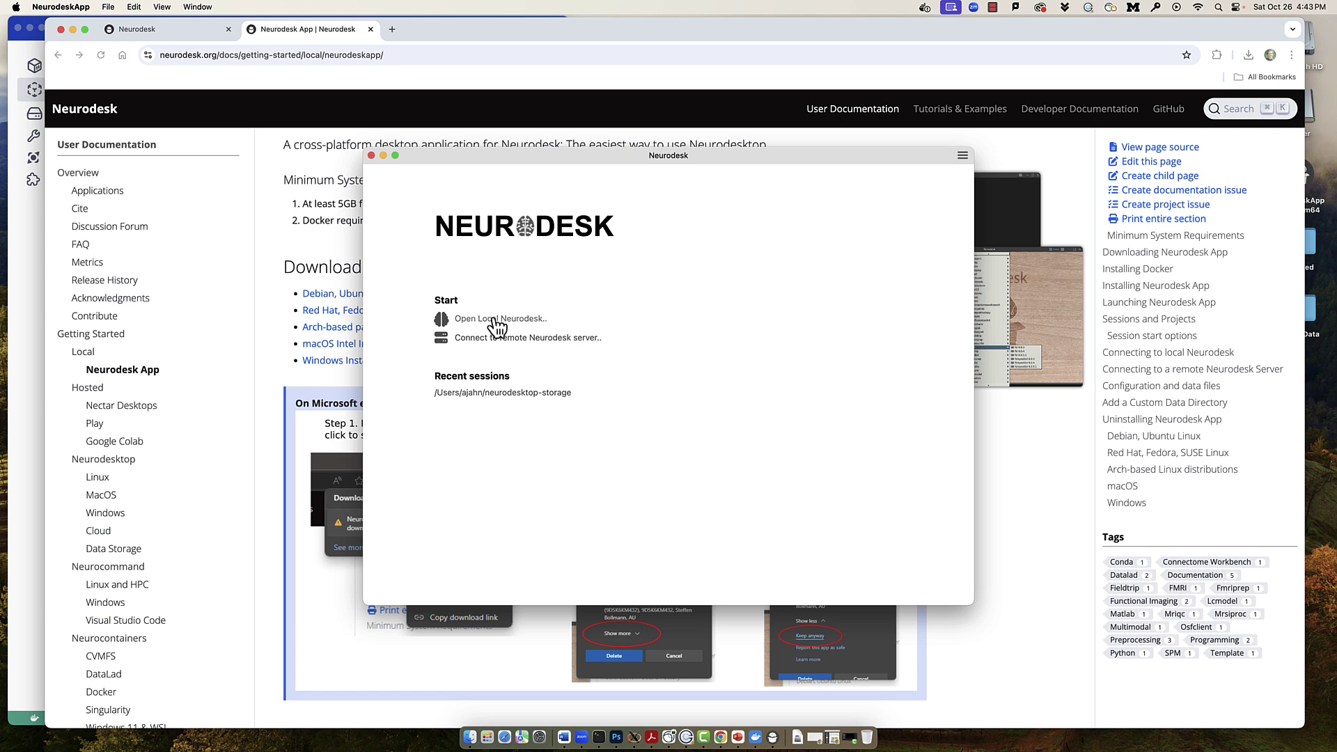
{"action": "left_click", "coordinate": [494, 321]}
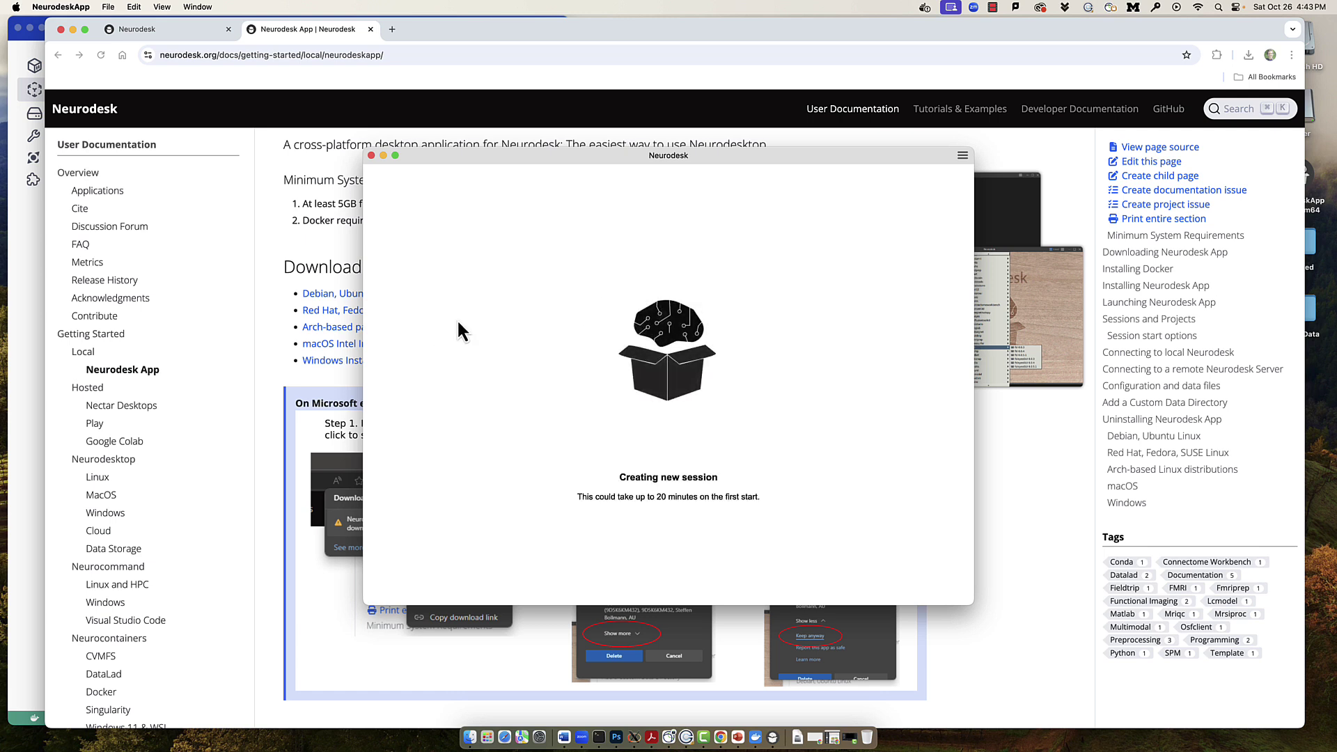
{"action": "left_click", "coordinate": [23, 404]}
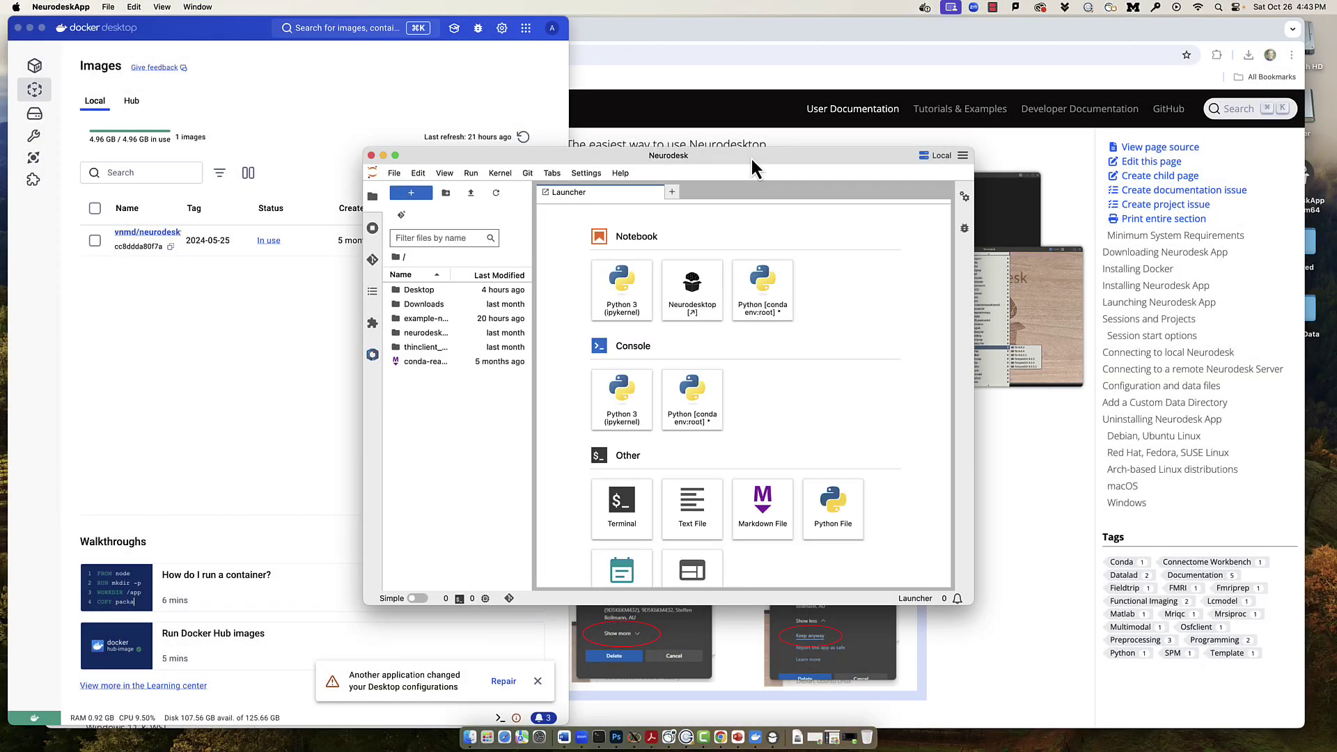
- Move and enlarge the Neurodesk window and start a Terminal 1 session
{"action": "left_click_drag", "start_coordinate": [751, 157], "coordinate": [700, 123]}
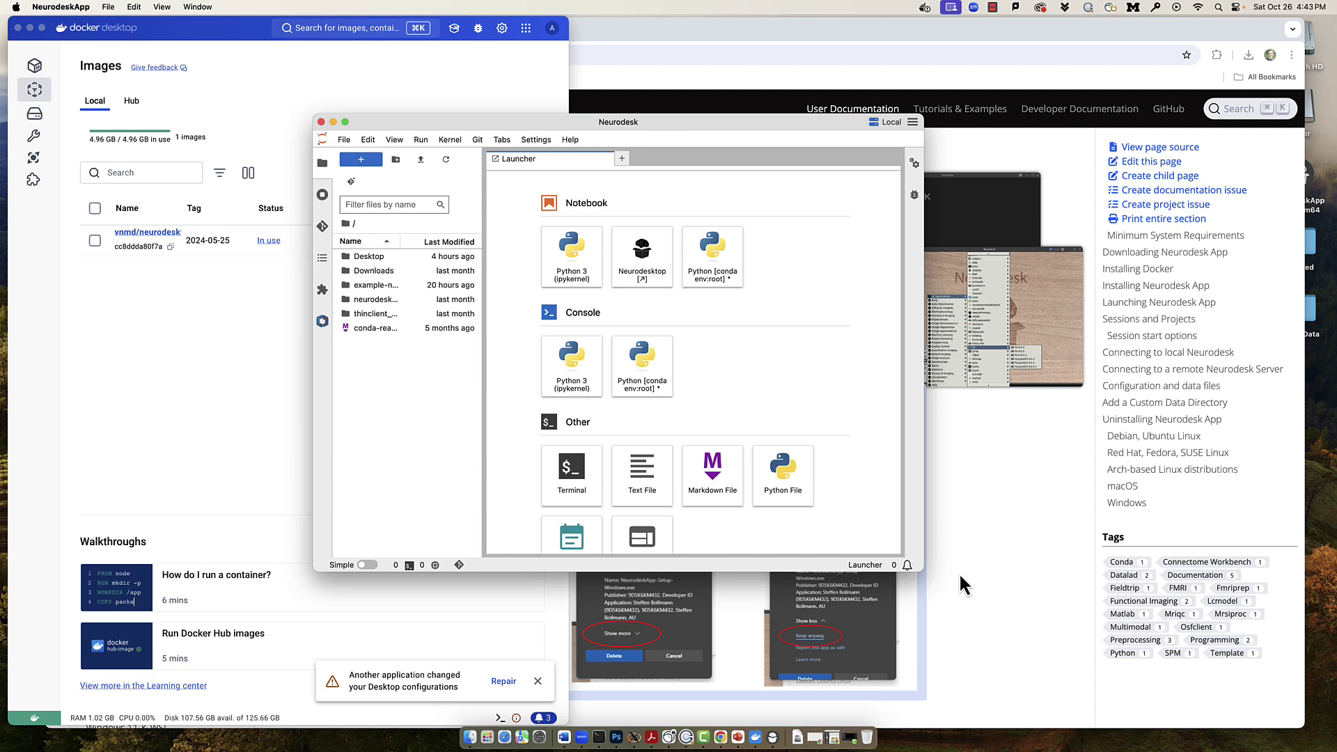
{"action": "left_click_drag", "start_coordinate": [921, 567], "coordinate": [1041, 646]}
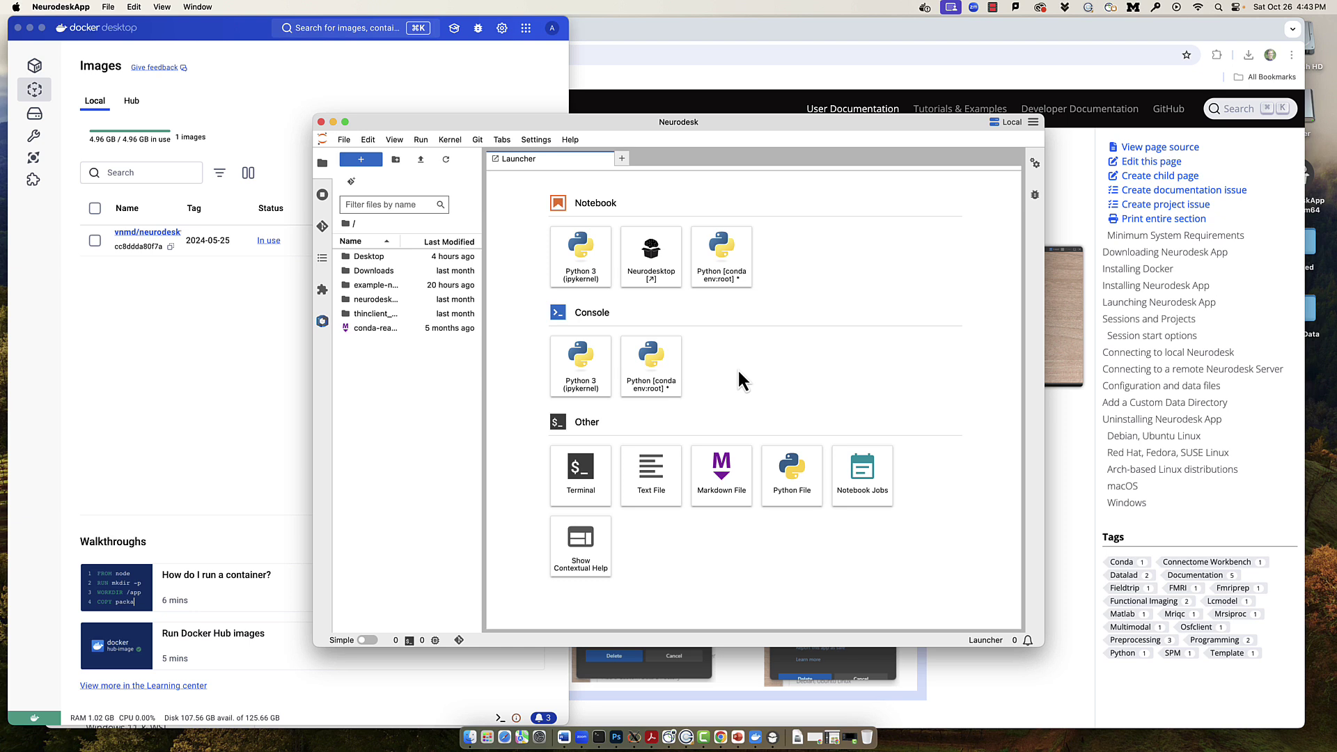
{"action": "left_click", "coordinate": [599, 481]}
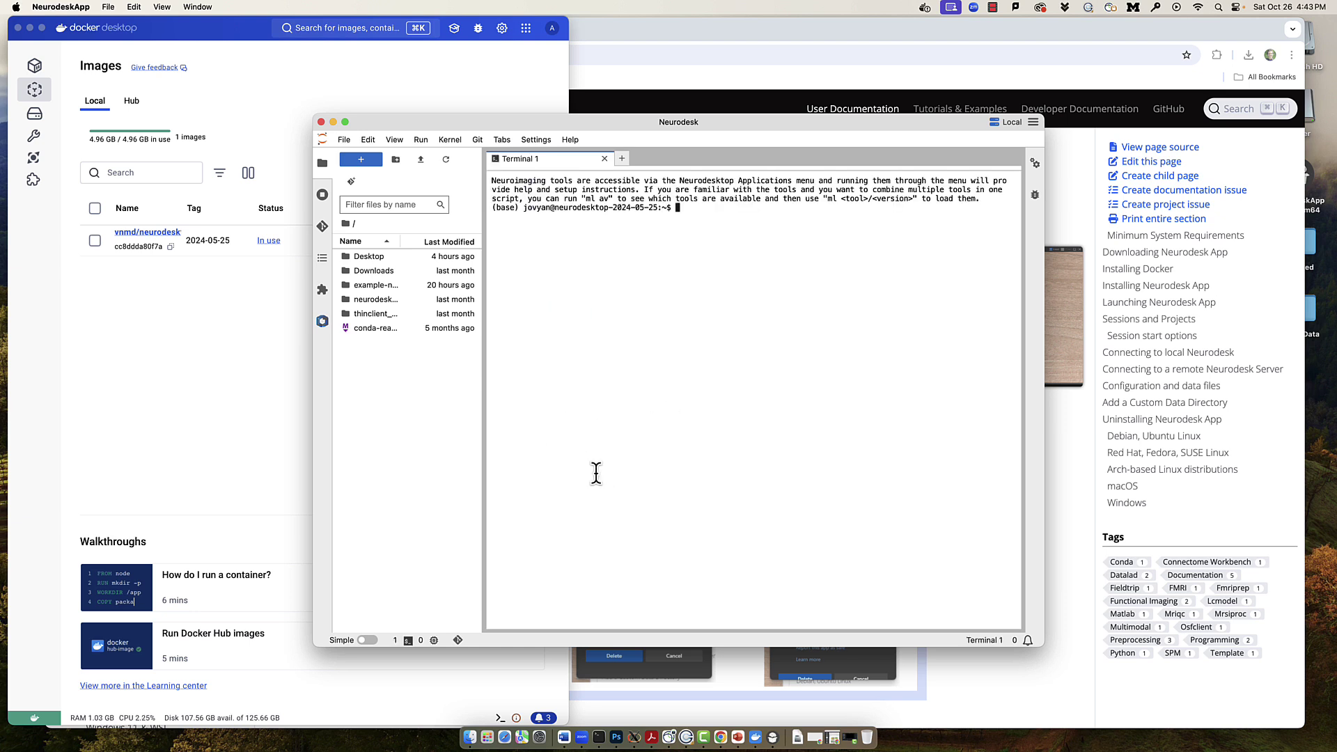
- Create an Untitled.ipynb Python 3 notebook between two new Launcher tabs
{"action": "left_click", "coordinate": [344, 140]}
{"action": "left_click", "coordinate": [364, 172]}
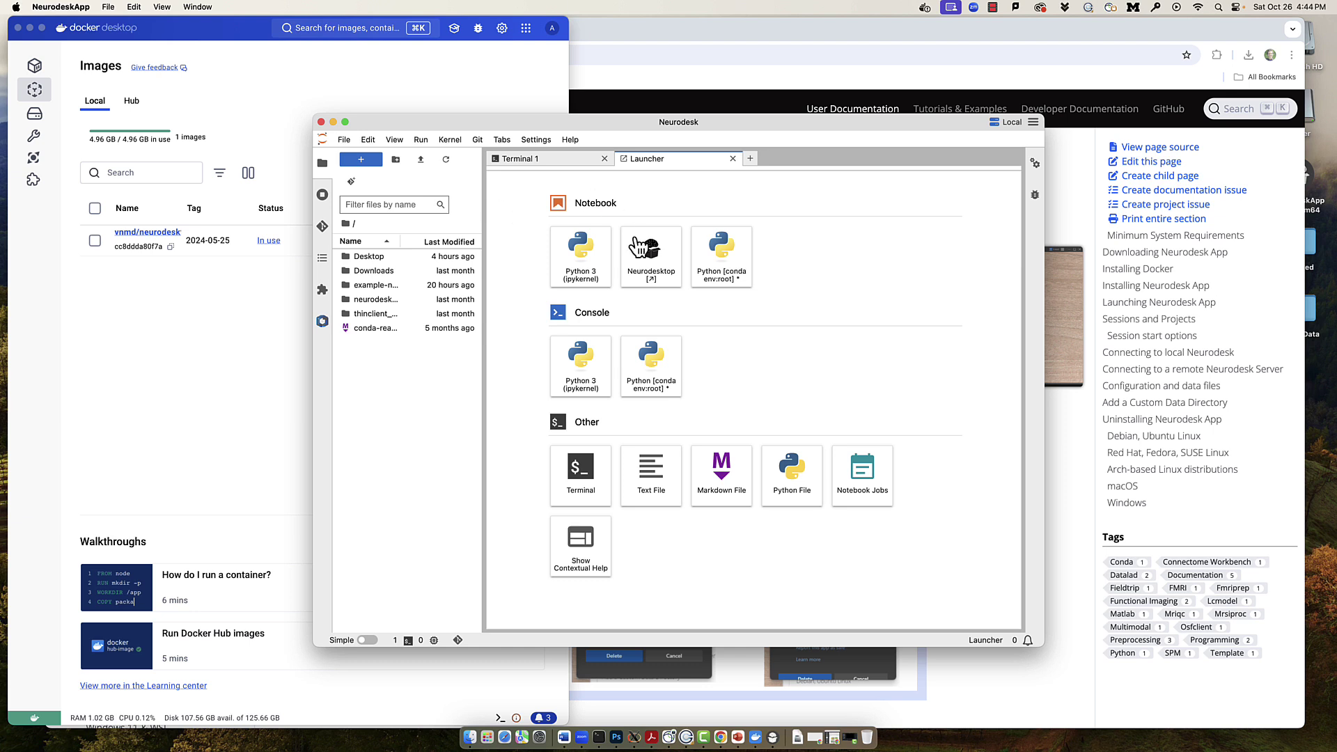
{"action": "left_click", "coordinate": [592, 262]}
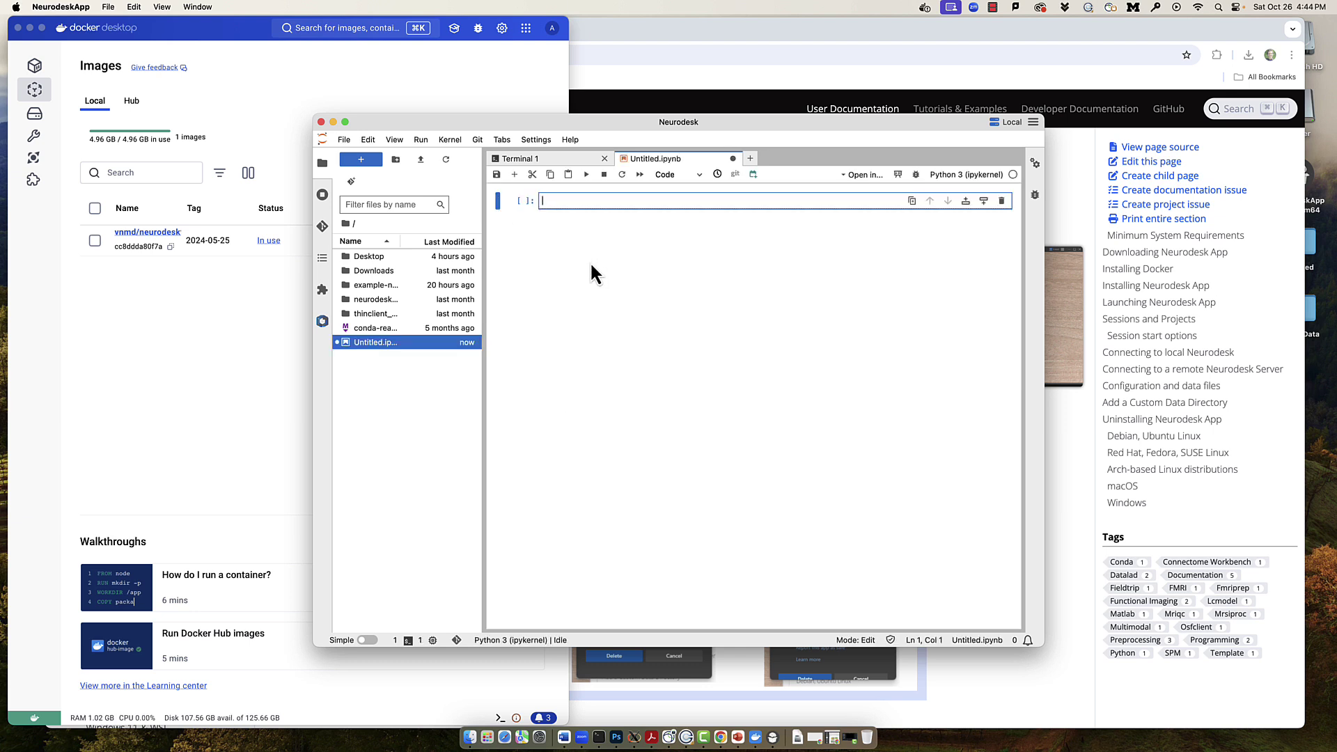
{"action": "left_click", "coordinate": [344, 140]}
{"action": "left_click", "coordinate": [365, 171]}
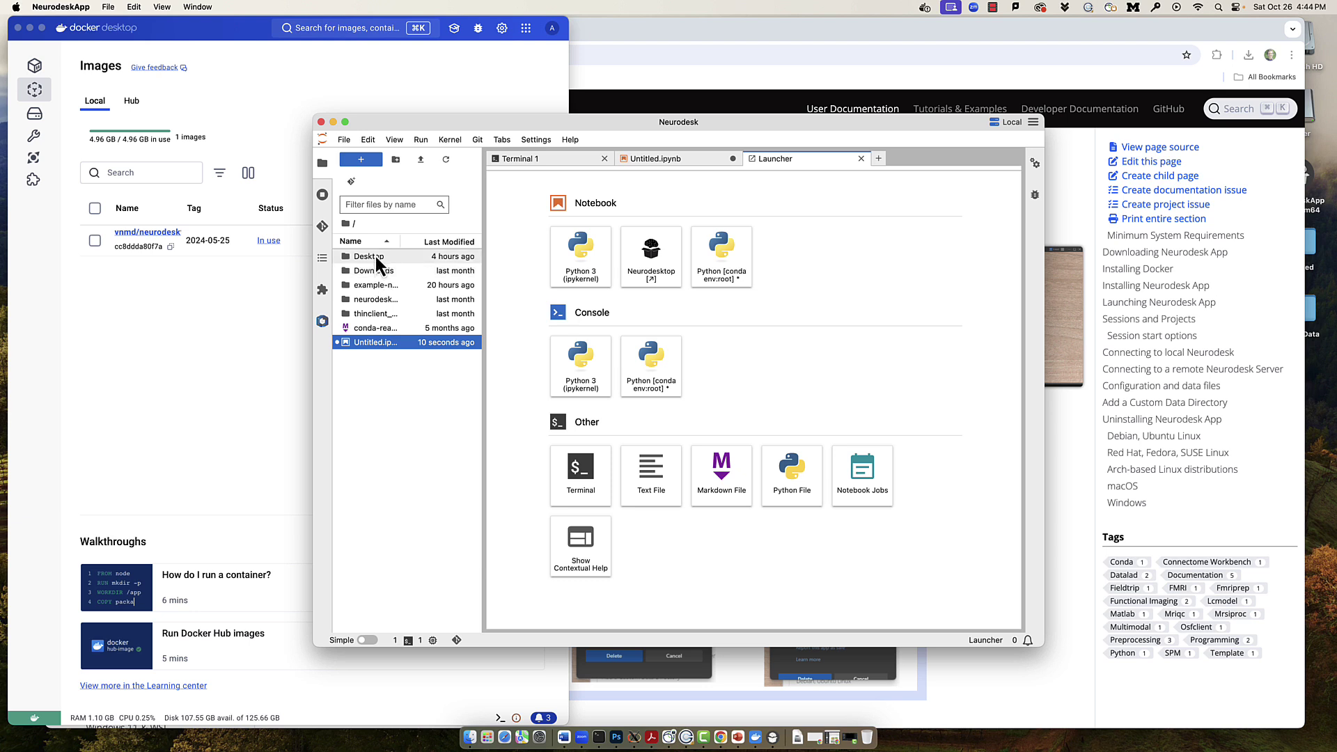
- Connect Neurodesktop via Desktop Dynamic-Resolution (RDP), then move and enlarge the remote desktop window
{"action": "left_click", "coordinate": [647, 274]}
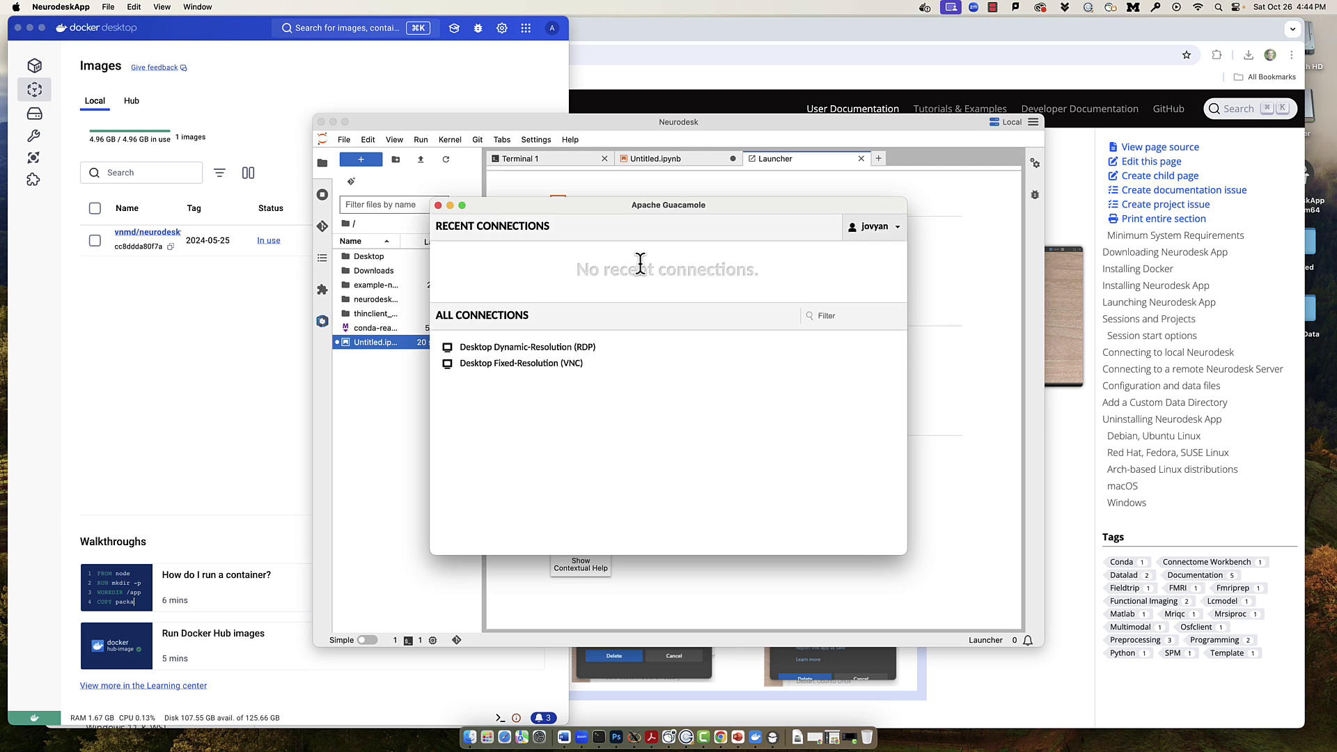
{"action": "left_click", "coordinate": [558, 350]}
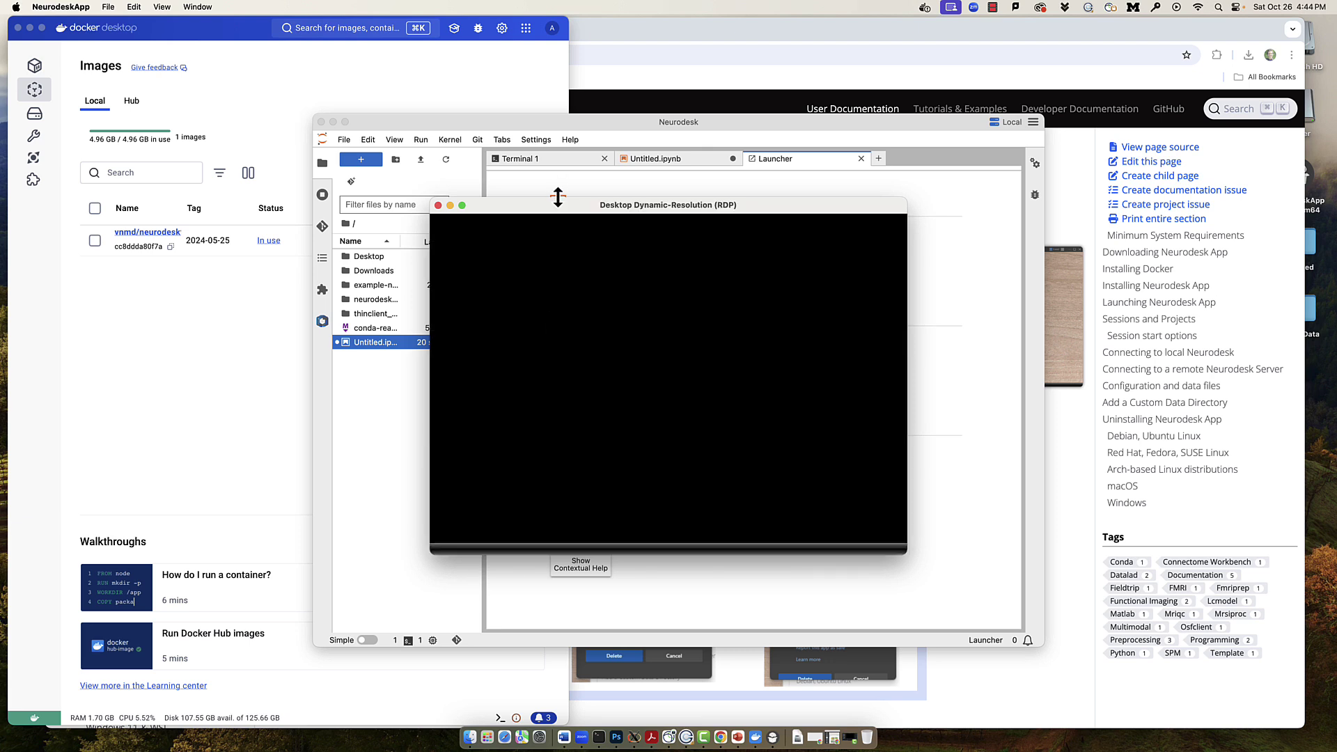
{"action": "left_click_drag", "start_coordinate": [561, 209], "coordinate": [373, 66]}
{"action": "left_click_drag", "start_coordinate": [719, 406], "coordinate": [1025, 615]}
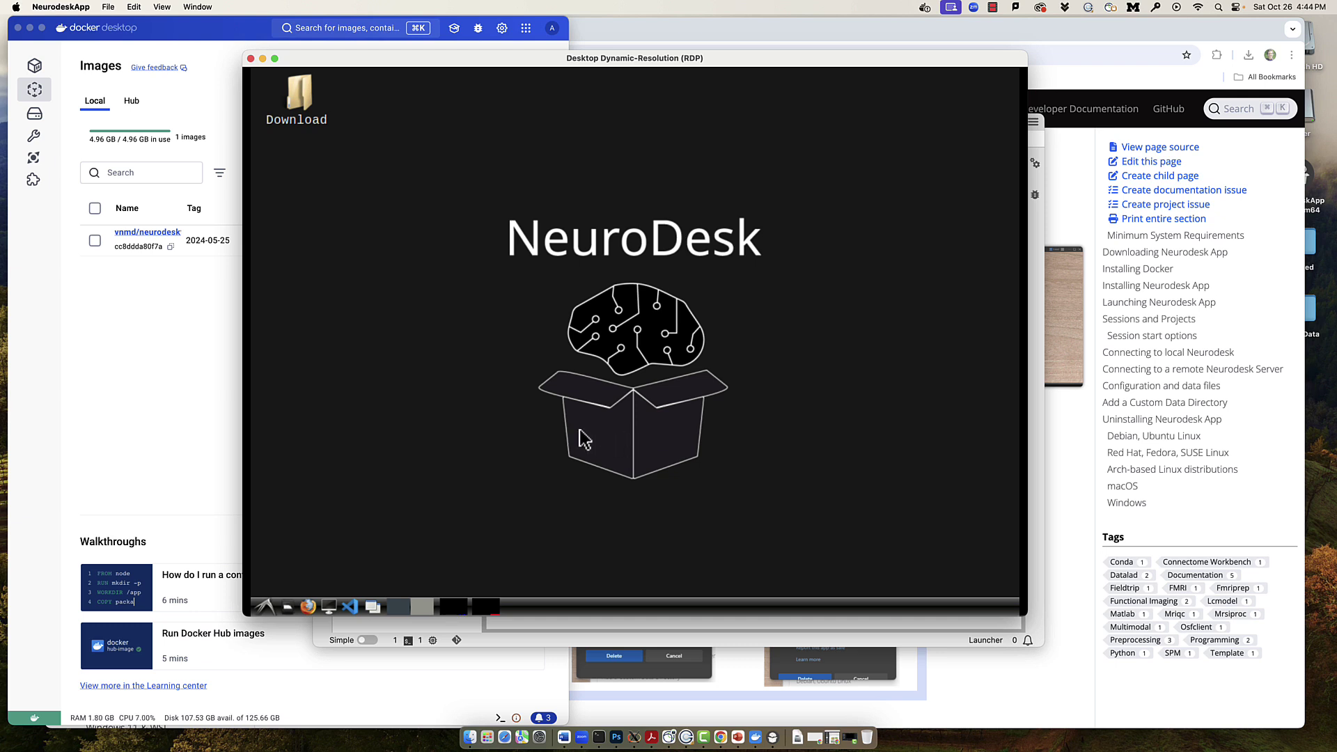
- In a remote LXTerminal, load AFNI with ml afni and run 3dinfo to confirm it works
{"action": "left_click", "coordinate": [328, 609]}
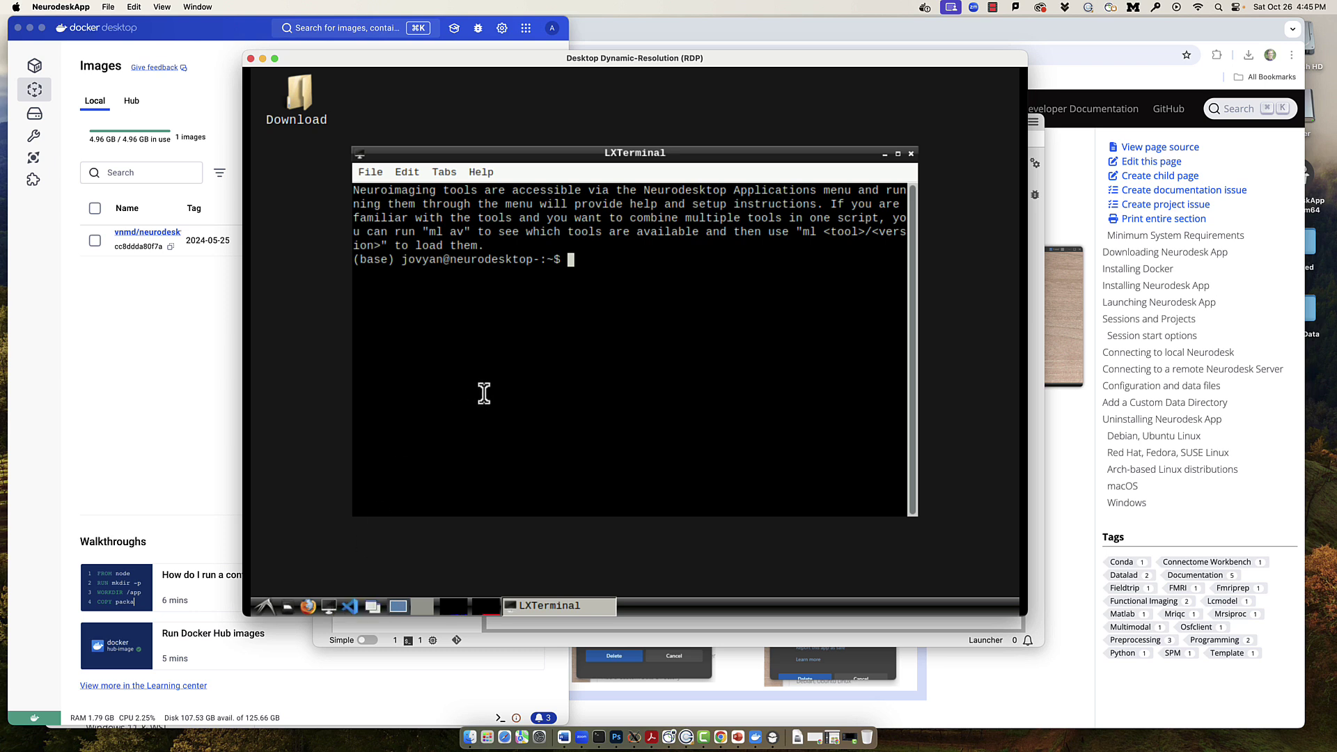
{"action": "type", "text": "ml afni"}
{"action": "key", "text": "Return"}
{"action": "type", "text": "3dinfo"}
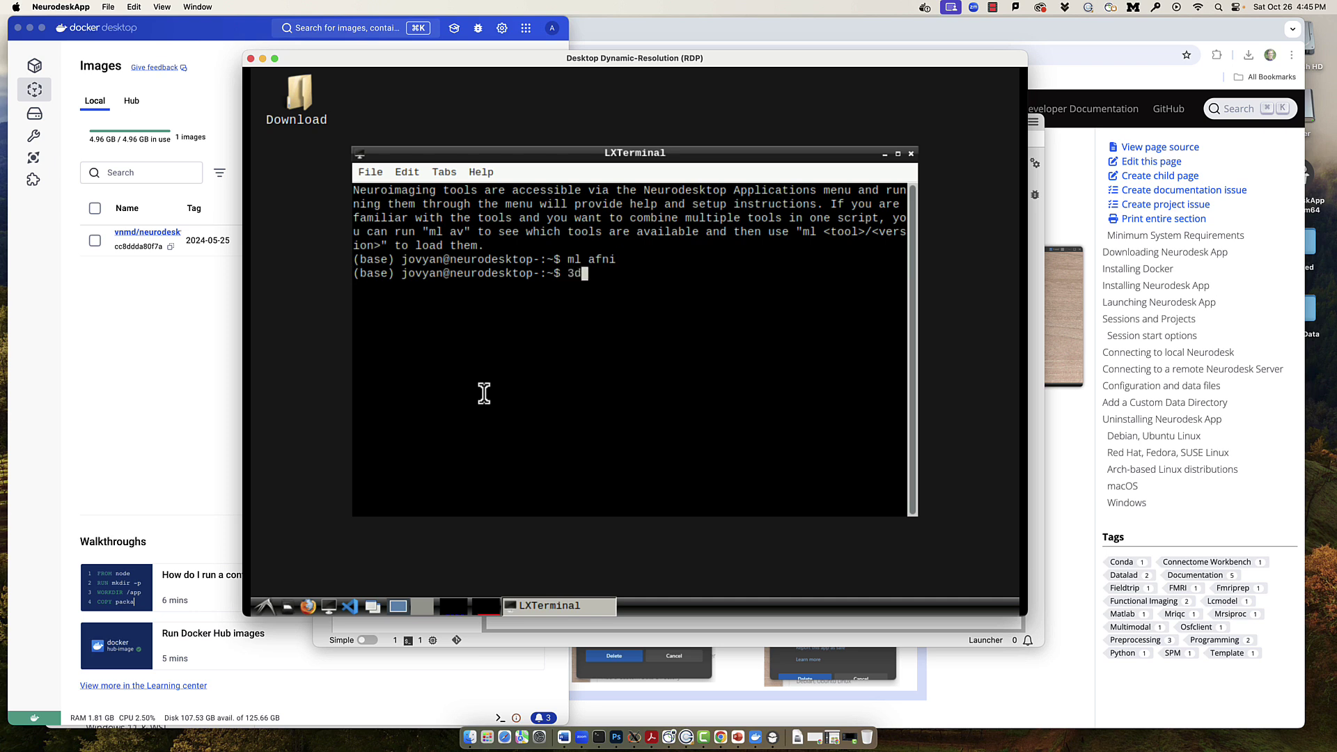
{"action": "key", "text": "Return"}
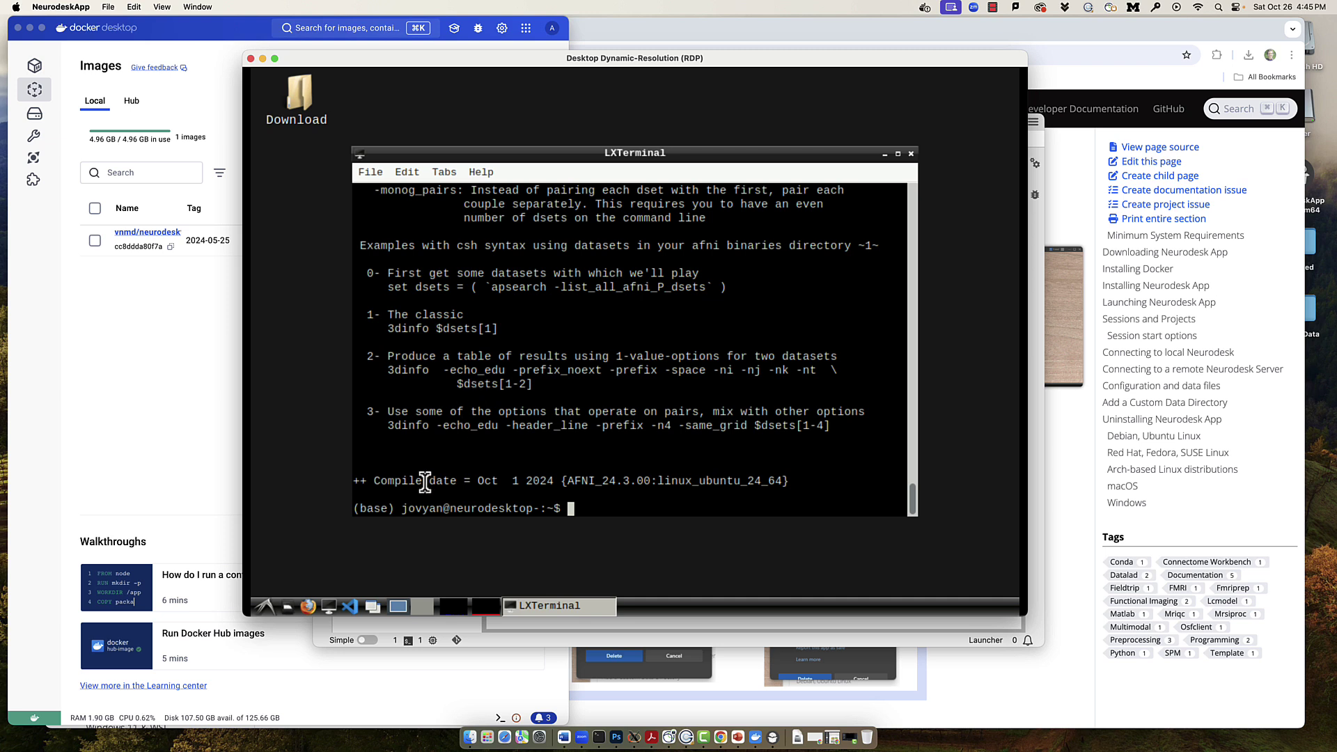
{"action": "left_click", "coordinate": [266, 604]}
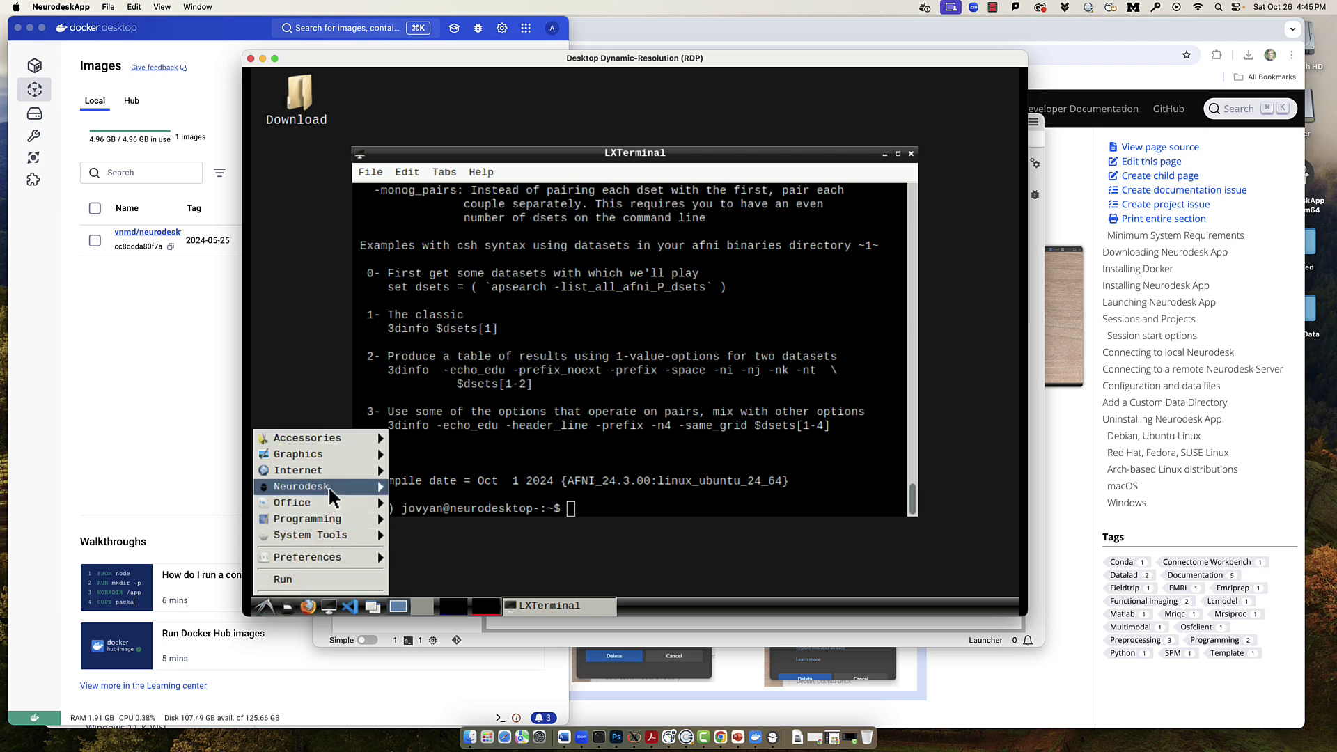
- Browse Neurodesk > All Applications to reveal fsl versions 6.0.3 through 6.0.7.4 and fsleyesGUI builds
{"action": "mouse_move", "coordinate": [328, 486]}
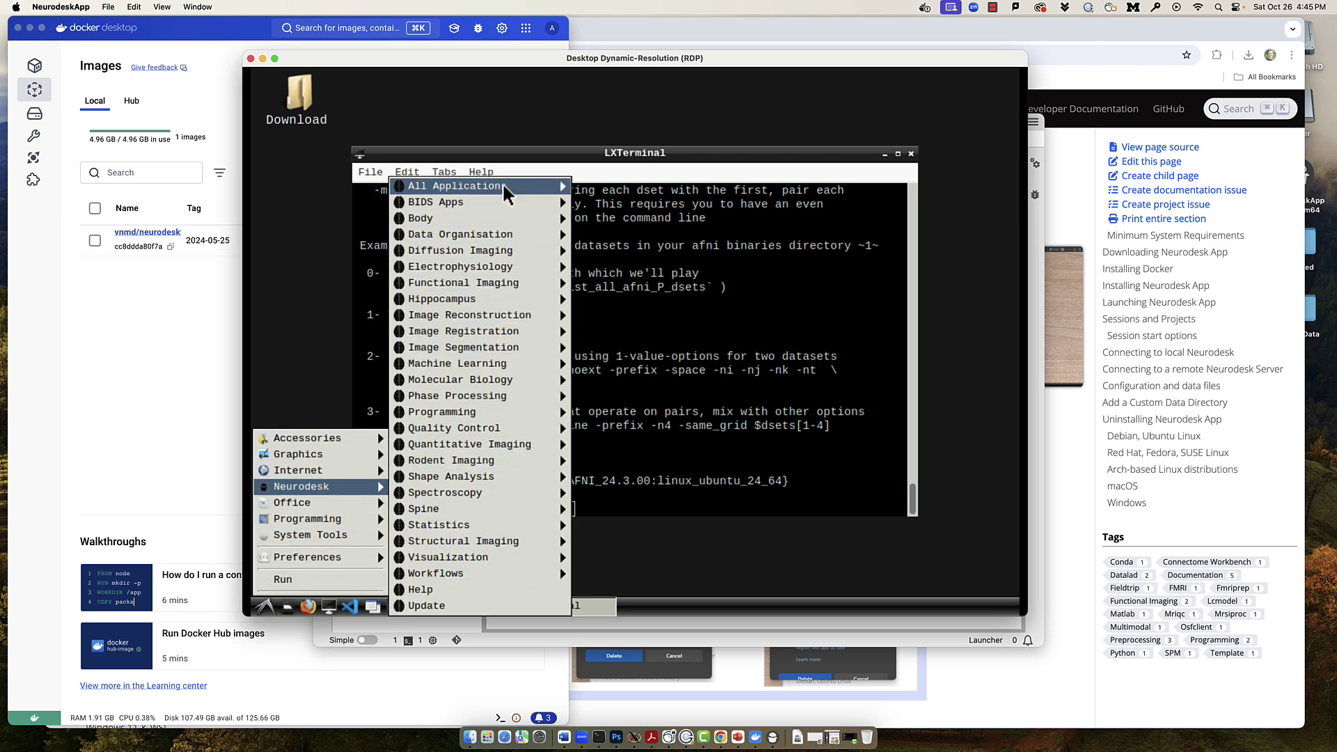
{"action": "mouse_move", "coordinate": [503, 184]}
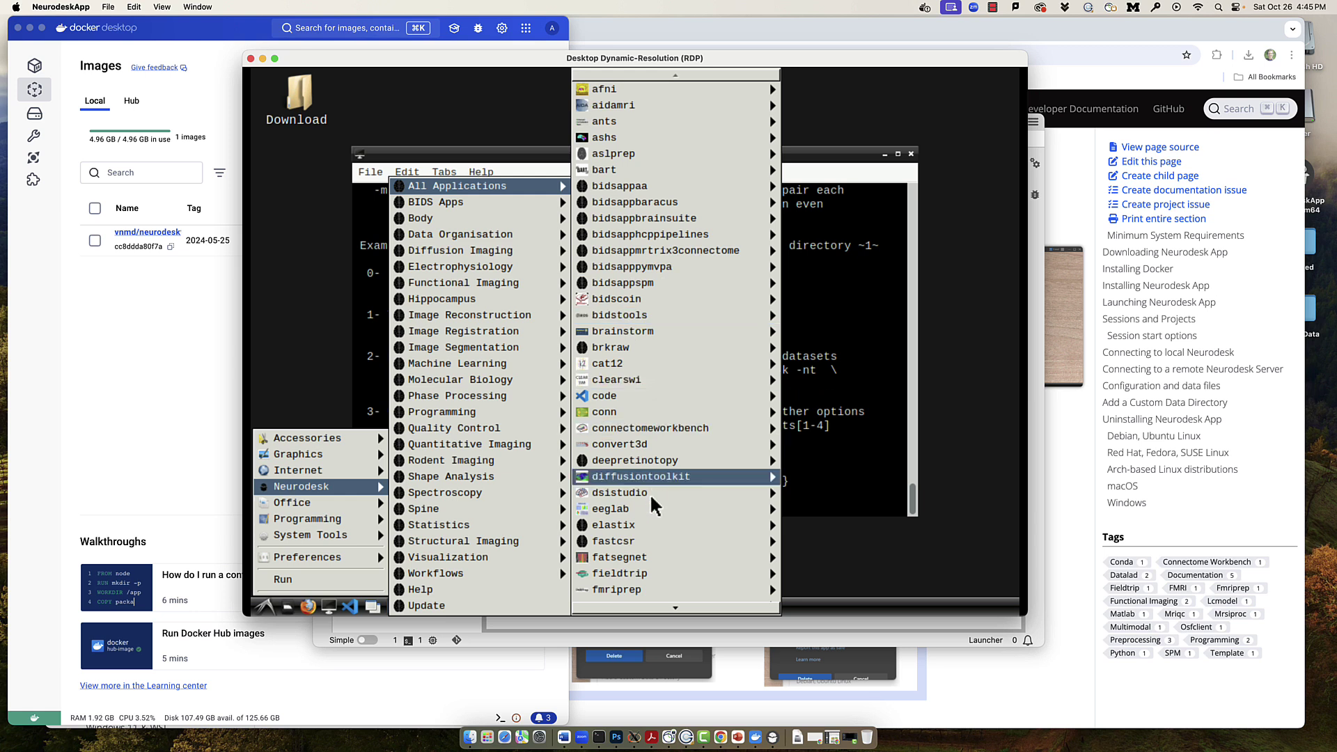
{"action": "mouse_move", "coordinate": [666, 606]}
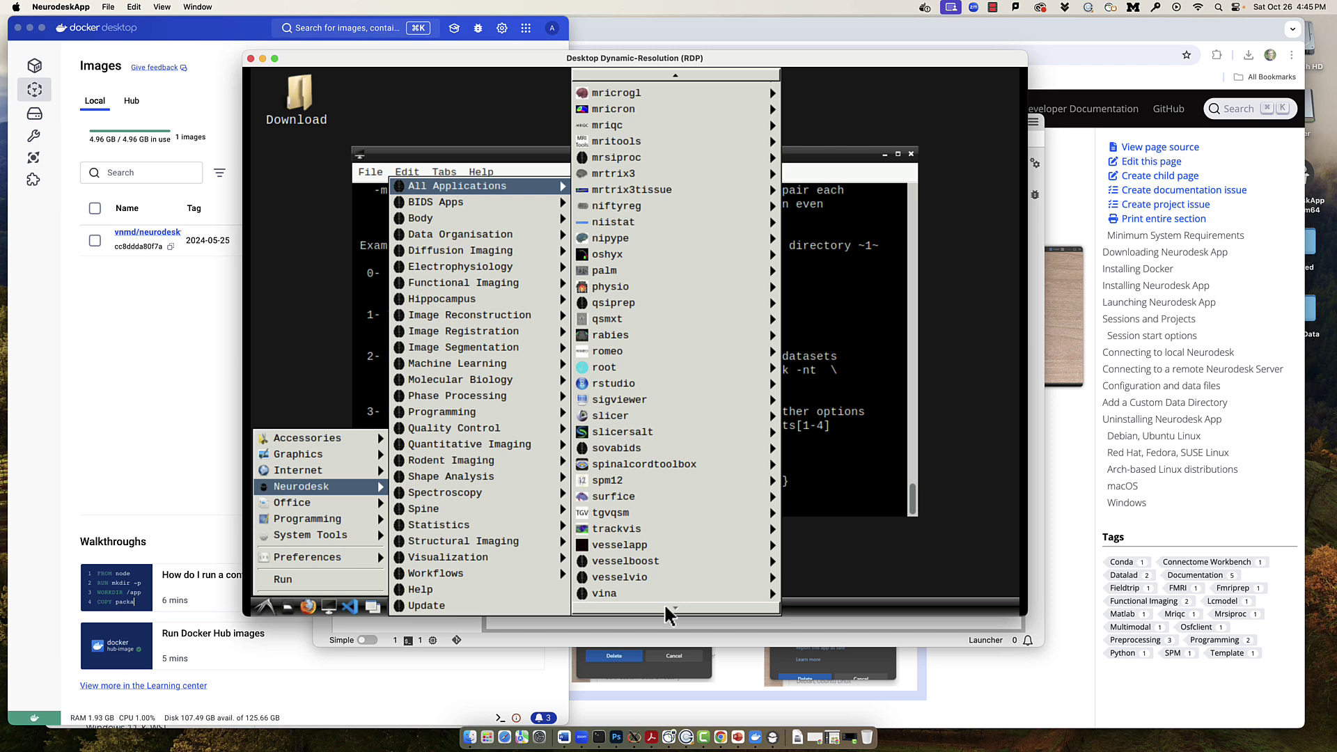
{"action": "mouse_move", "coordinate": [659, 70]}
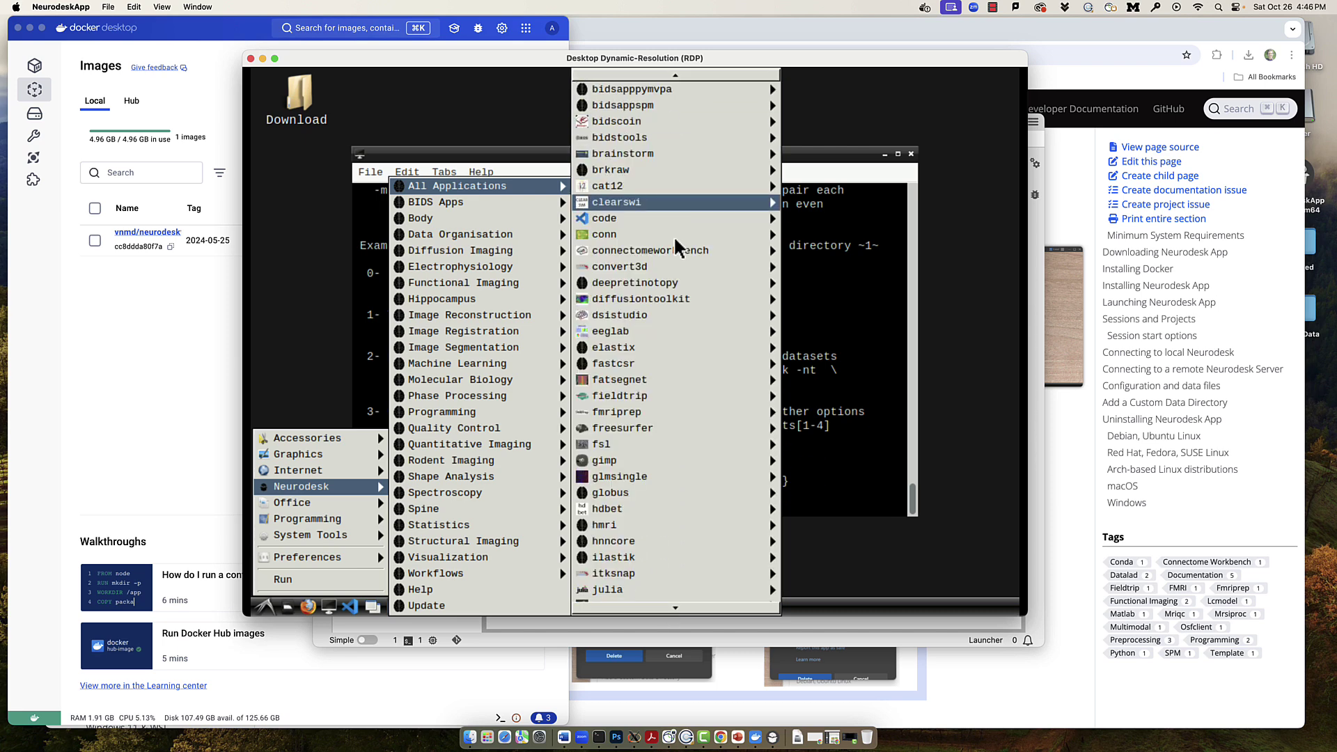
{"action": "mouse_move", "coordinate": [652, 444]}
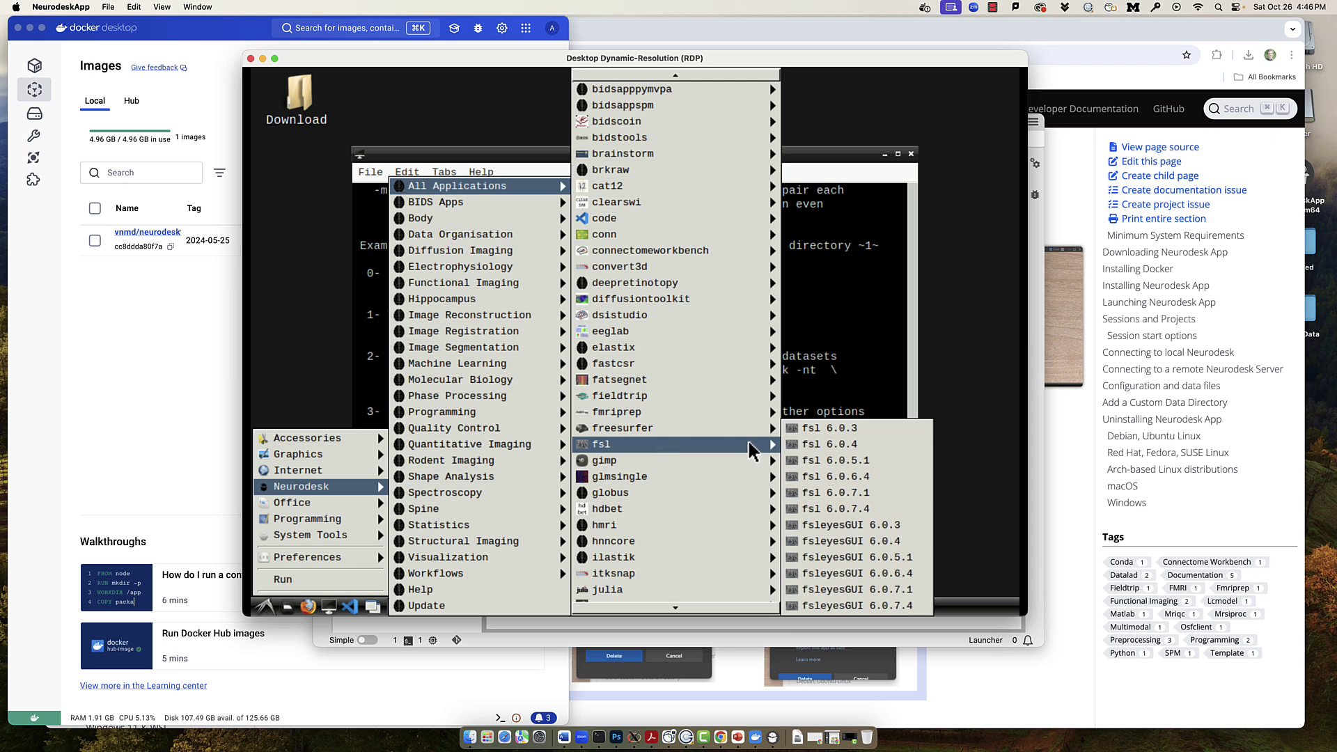
- Open an FSL 6.0.7.1 terminal and list the home folder with ls
{"action": "left_click", "coordinate": [847, 492]}
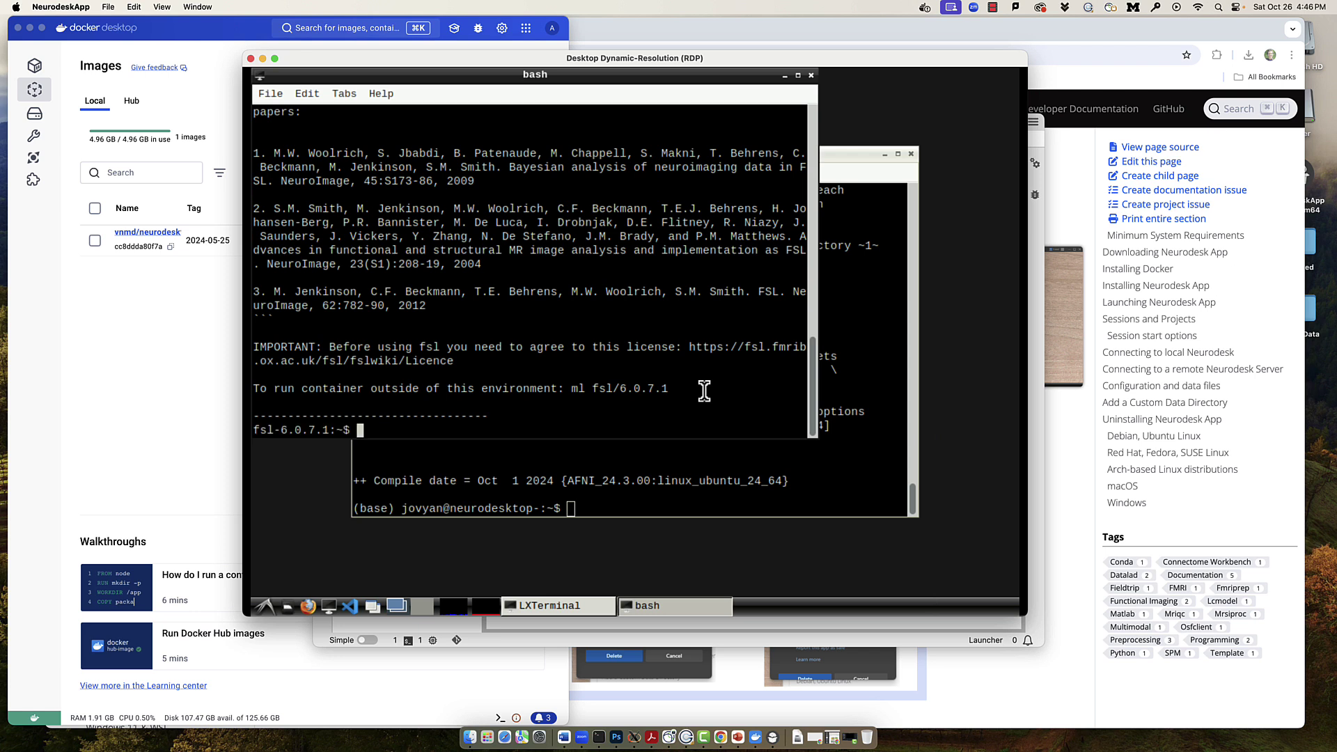
{"action": "type", "text": "ls"}
{"action": "key", "text": "Return"}
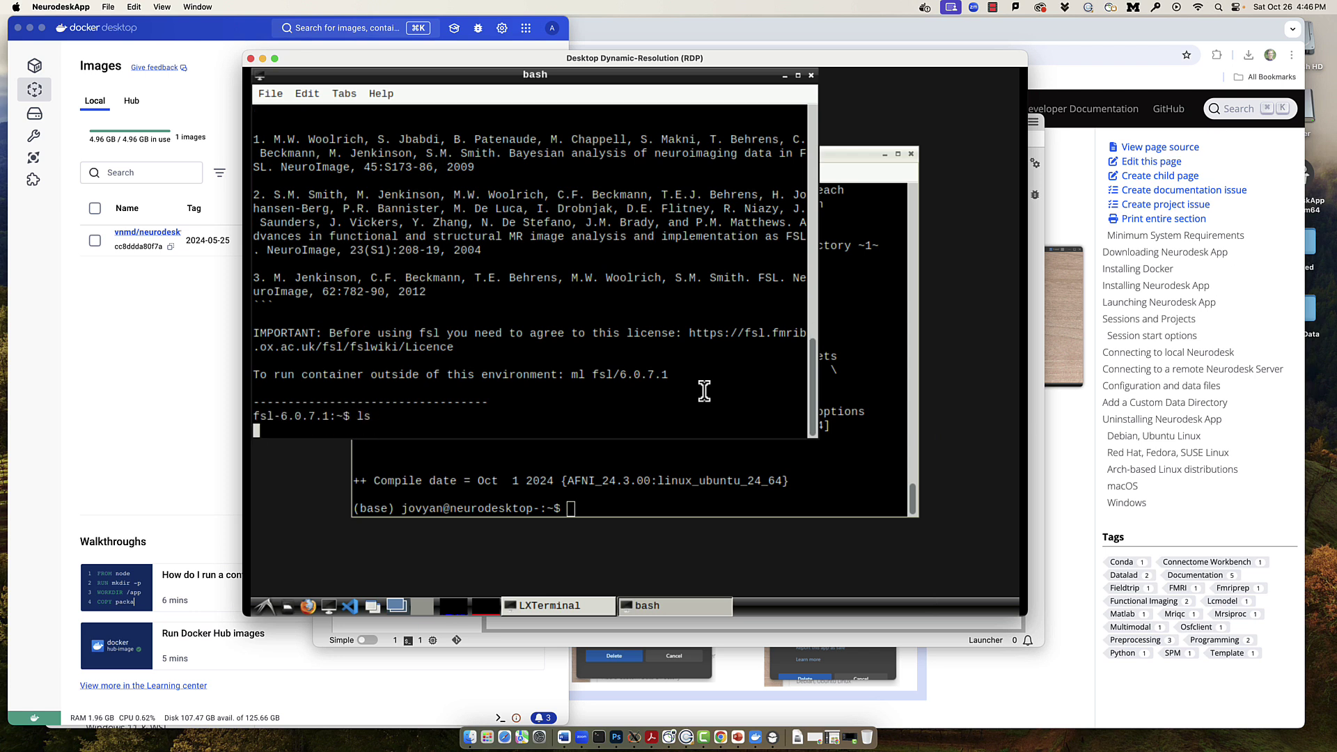
- Launch the FSL GUI, view FEAT's pre-statistics and registration options, then close both windows
{"action": "type", "text": "fsl-6.0.7.1:~$ fsl"}
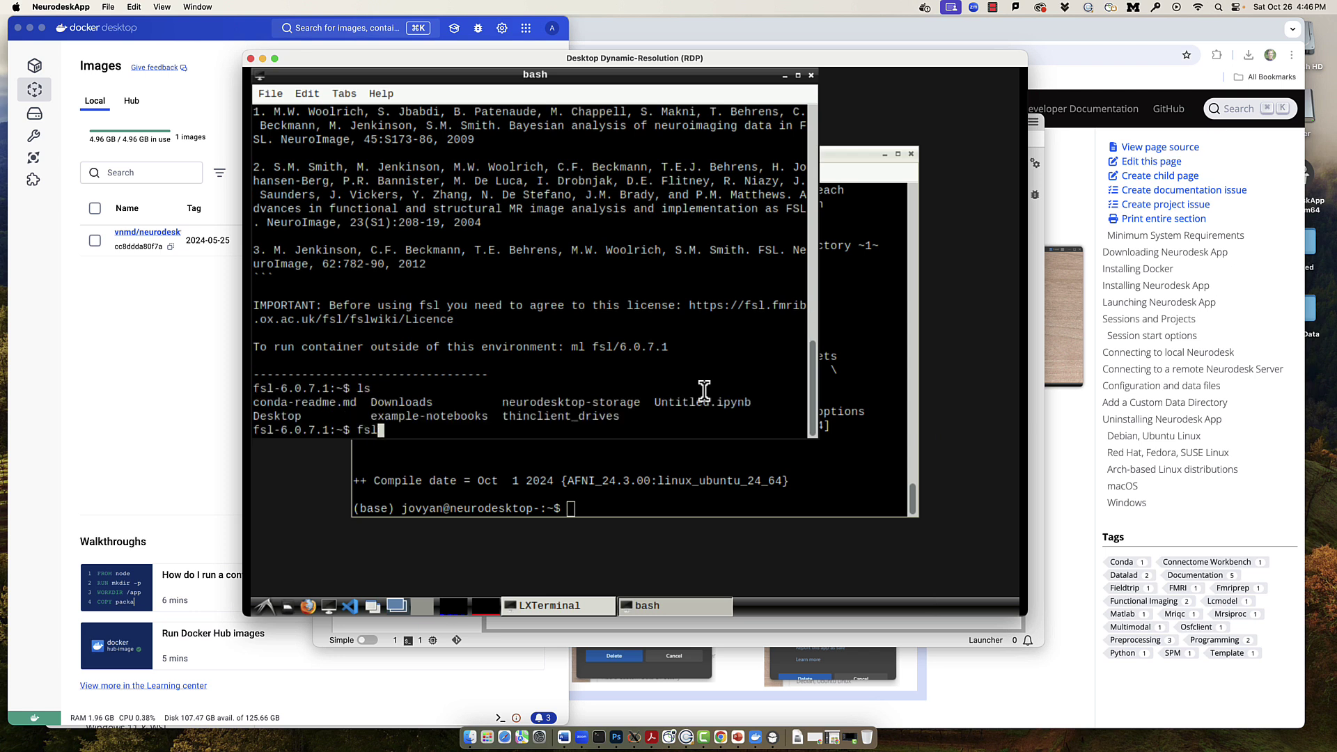
{"action": "key", "text": "Return"}
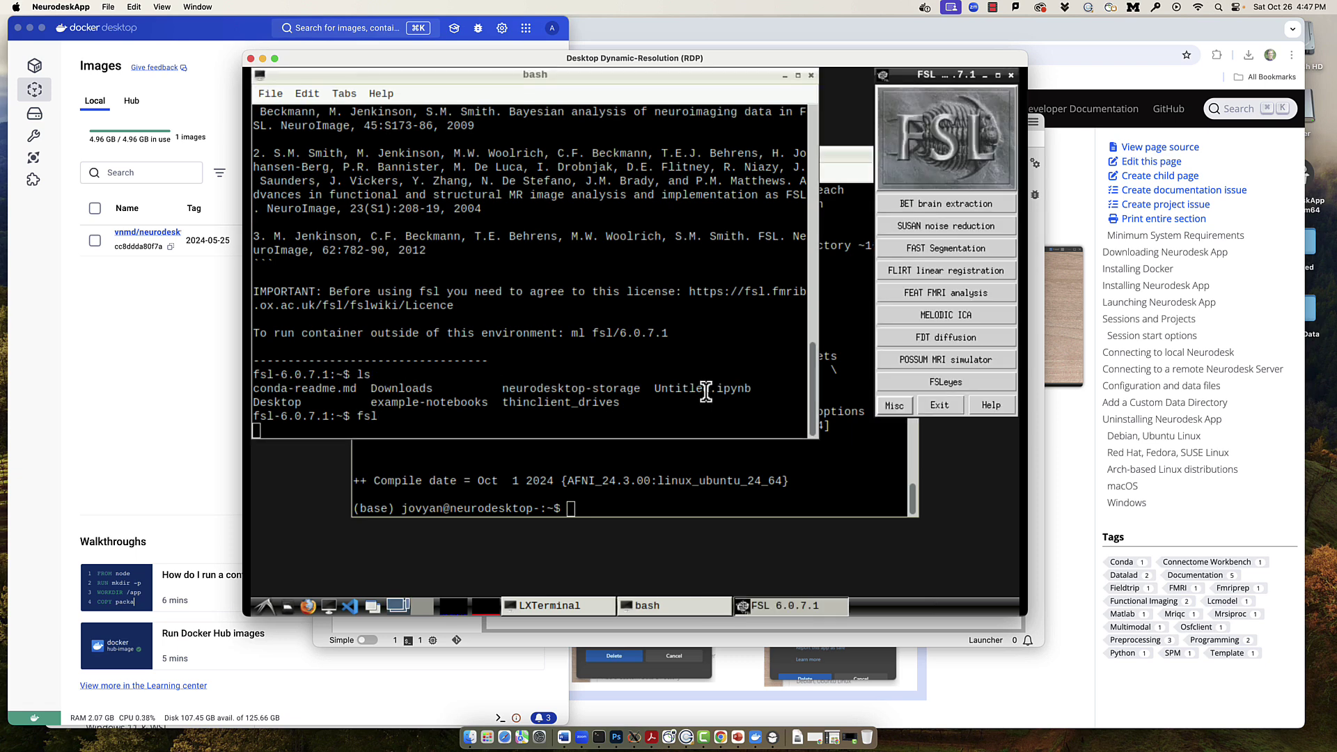
{"action": "left_click_drag", "start_coordinate": [921, 82], "coordinate": [545, 104]}
{"action": "left_click", "coordinate": [589, 314]}
{"action": "left_click", "coordinate": [779, 142]}
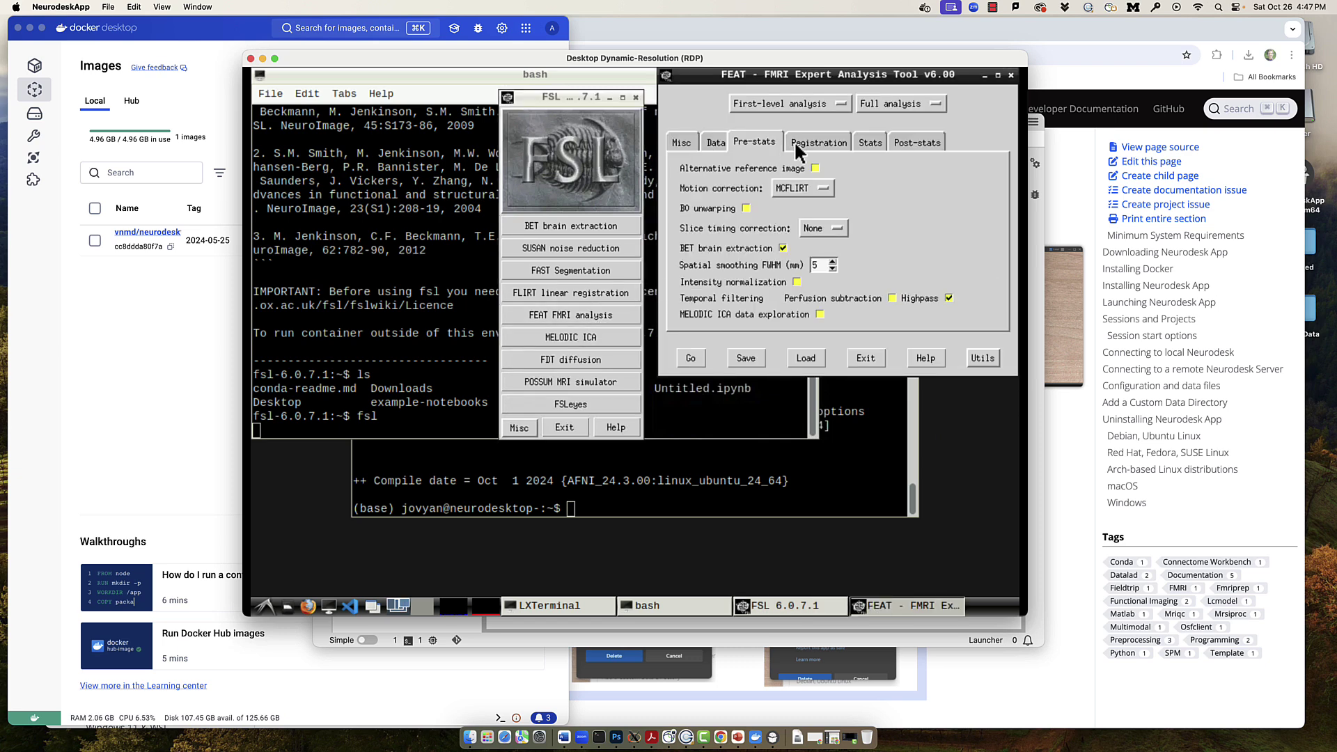
{"action": "left_click", "coordinate": [788, 141]}
{"action": "left_click", "coordinate": [636, 97]}
{"action": "left_click", "coordinate": [1011, 74]}
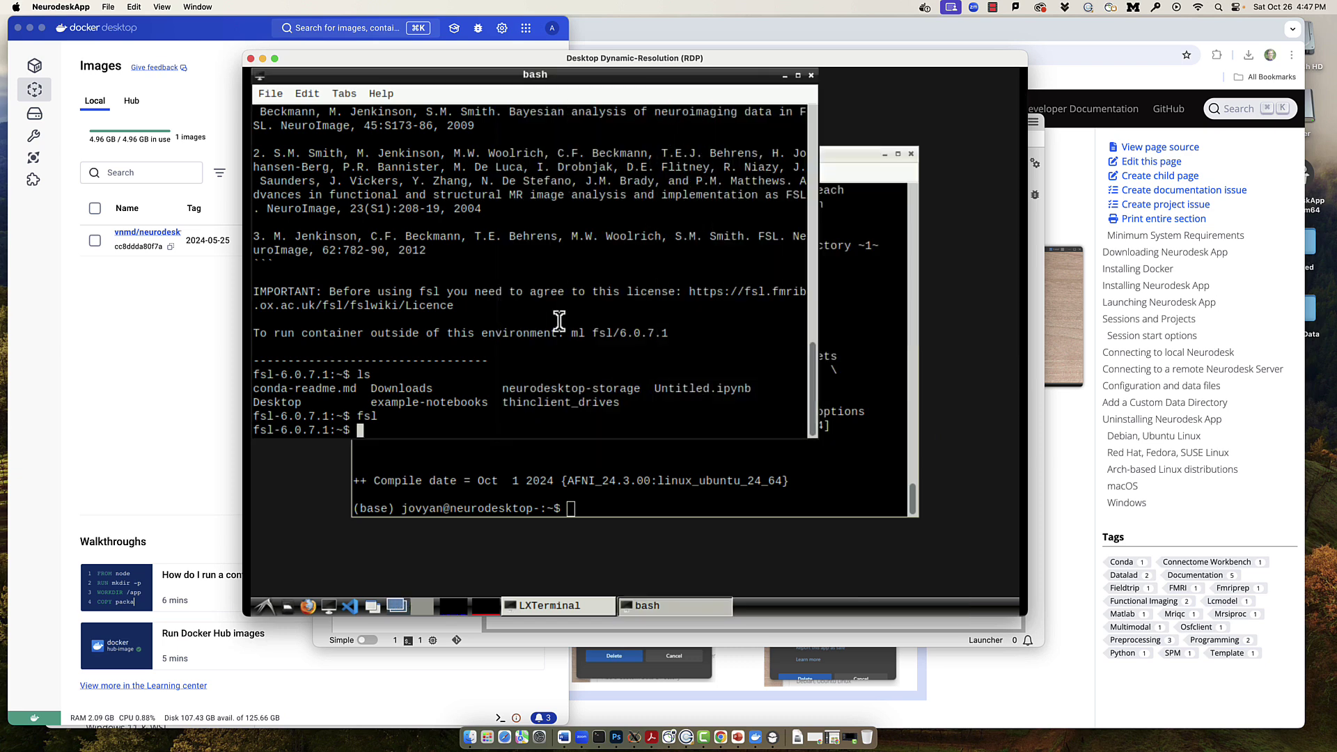
- Run bet to print its usage and bet2 options, then return to the AFNI terminal
{"action": "type", "text": "bet"}
{"action": "key", "text": "Return"}
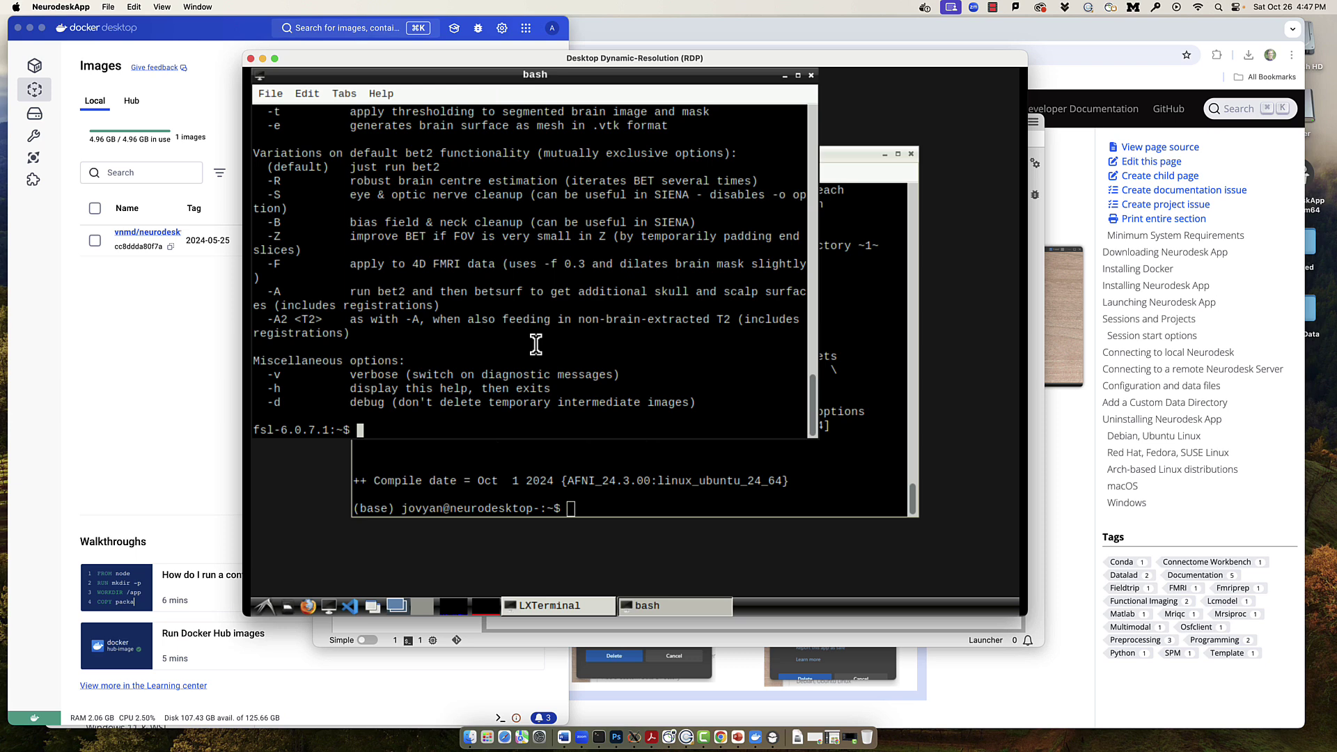
{"action": "scroll", "coordinate": [509, 358], "scroll_direction": "up", "scroll_amount": 5}
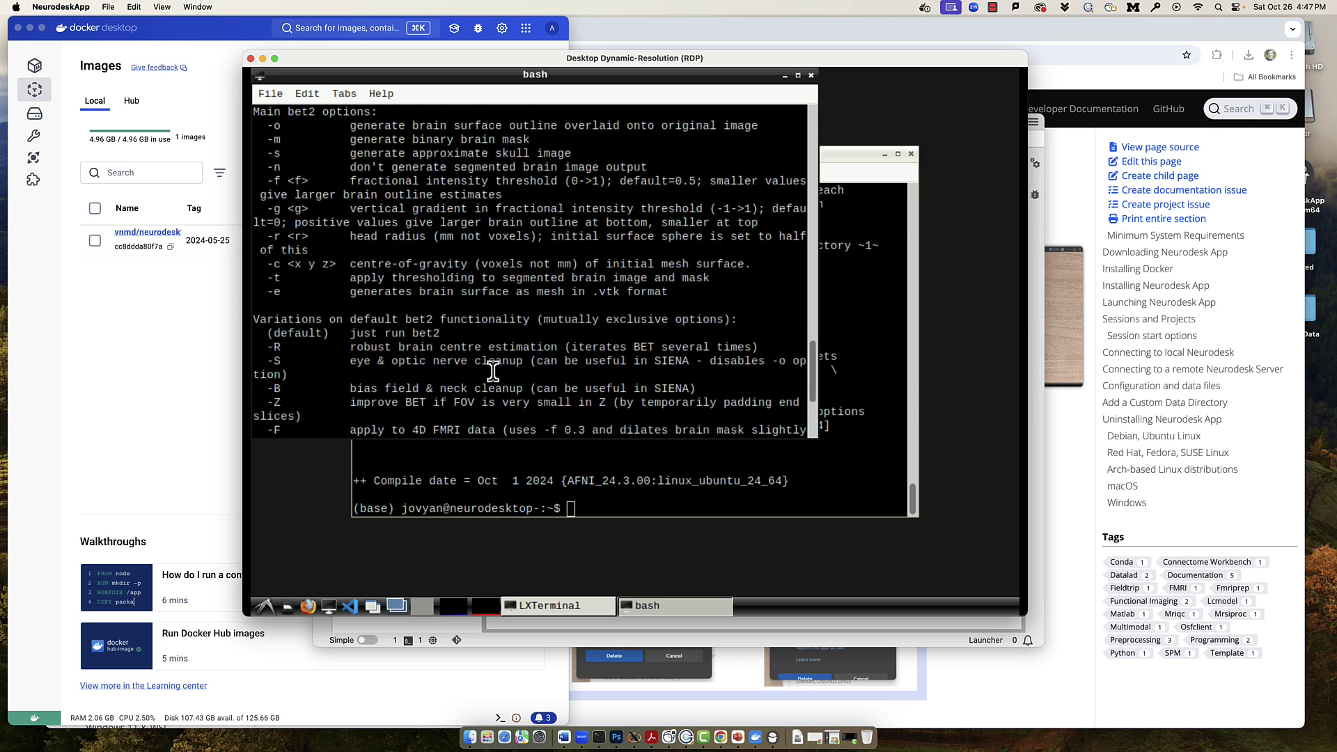
{"action": "scroll", "coordinate": [493, 372], "scroll_direction": "up", "scroll_amount": 1}
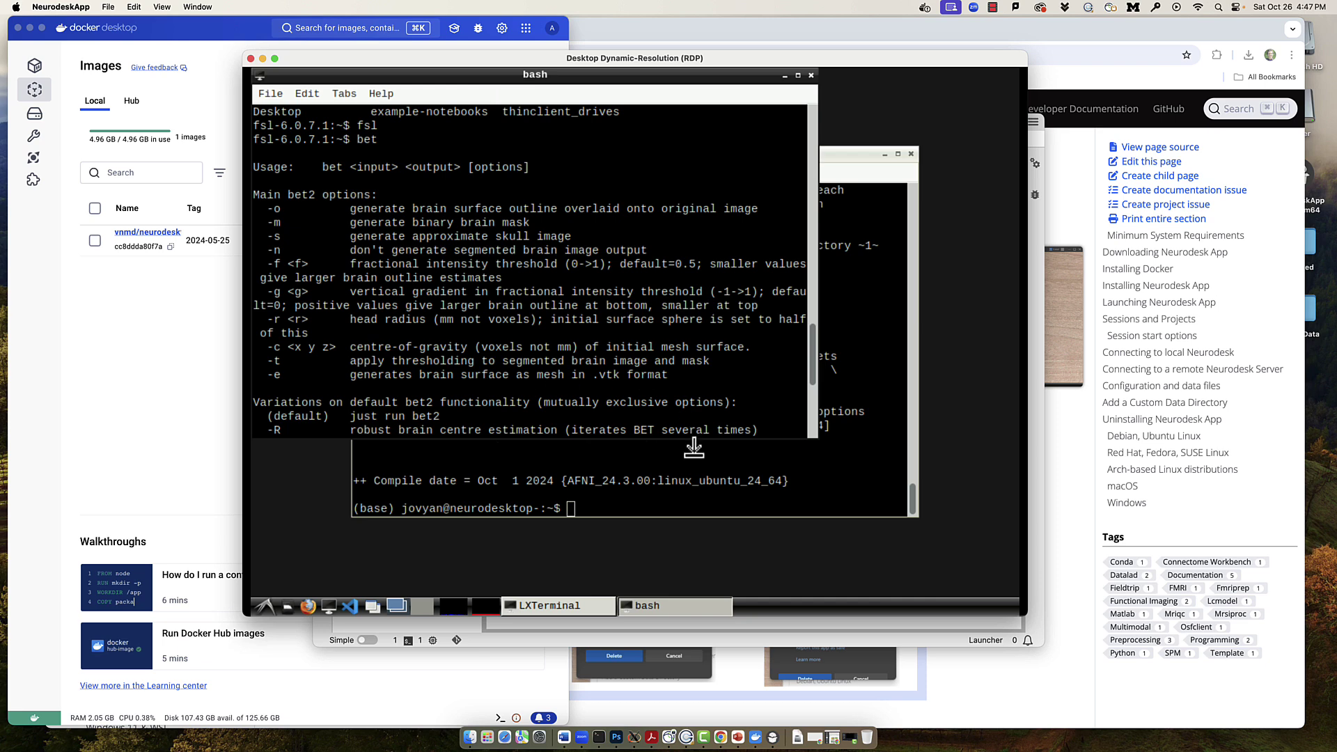
{"action": "left_click", "coordinate": [665, 476]}
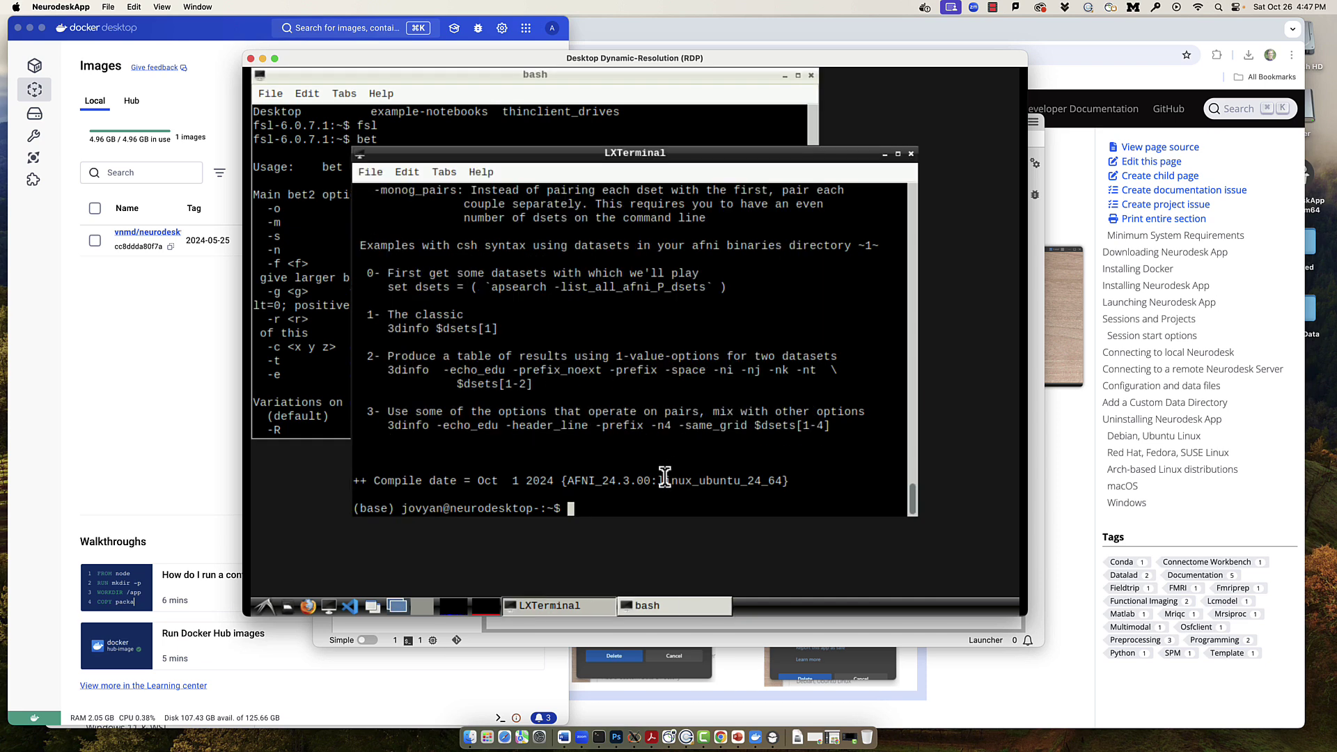
- List the home folder, select the neurodesktop-storage name, and open Finder on the Mac home folder
{"action": "type", "text": "ls"}
{"action": "key", "text": "Return"}
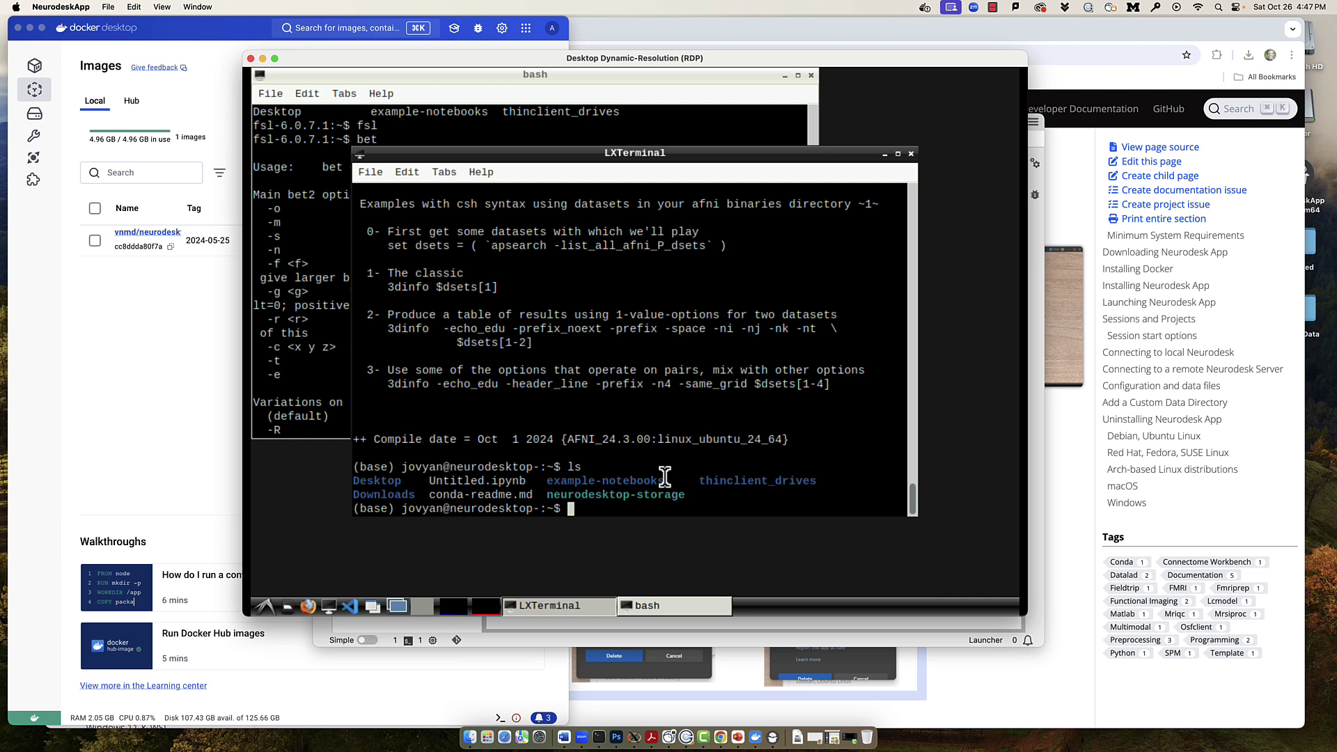
{"action": "left_click_drag", "start_coordinate": [685, 495], "coordinate": [546, 495]}
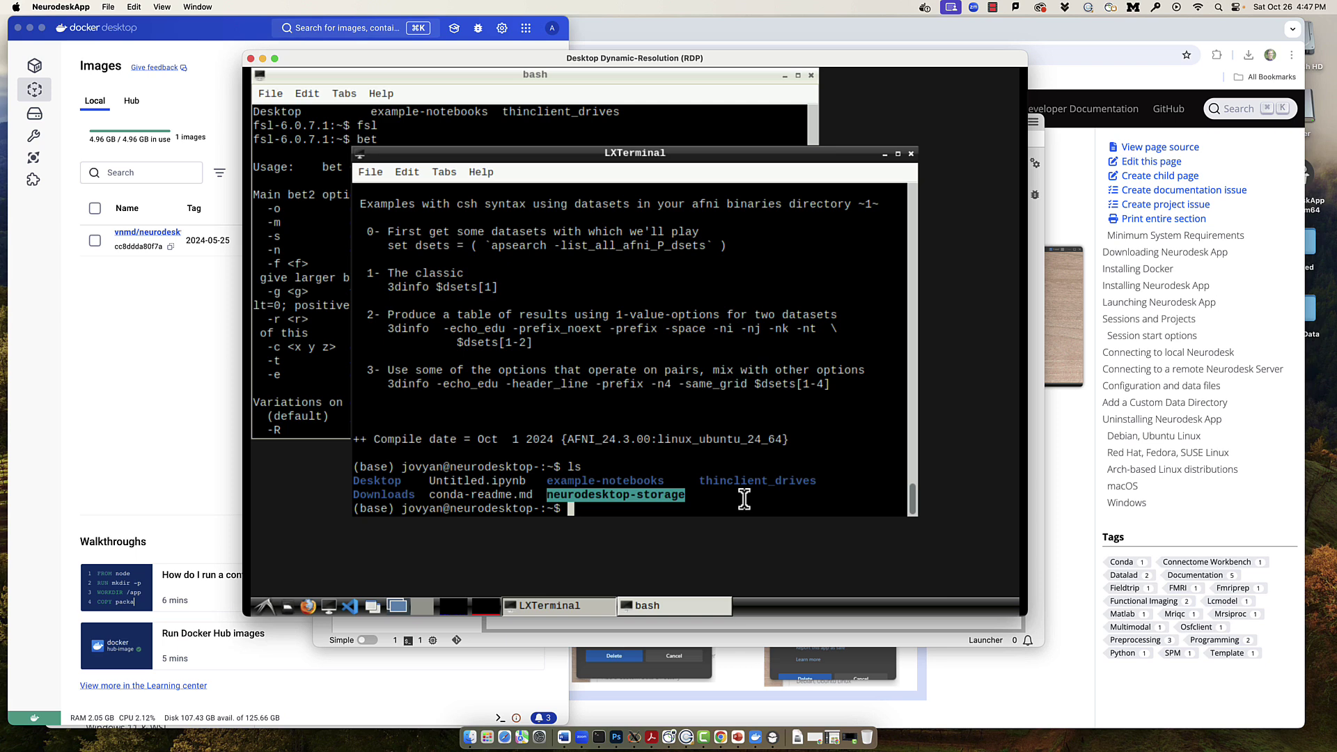
{"action": "left_click", "coordinate": [472, 737]}
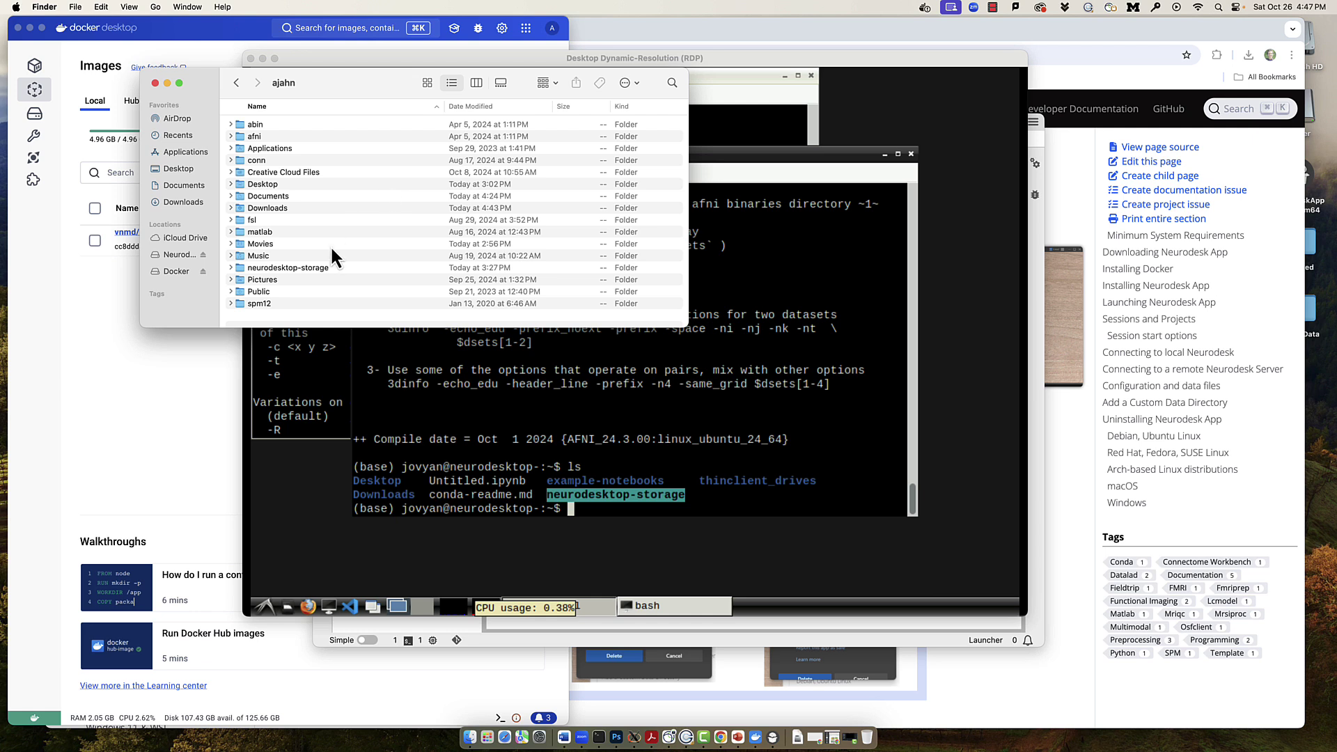
- Open the neurodesktop-storage folder in Finder, then return to the Chrome documentation page
{"action": "left_click", "coordinate": [320, 267]}
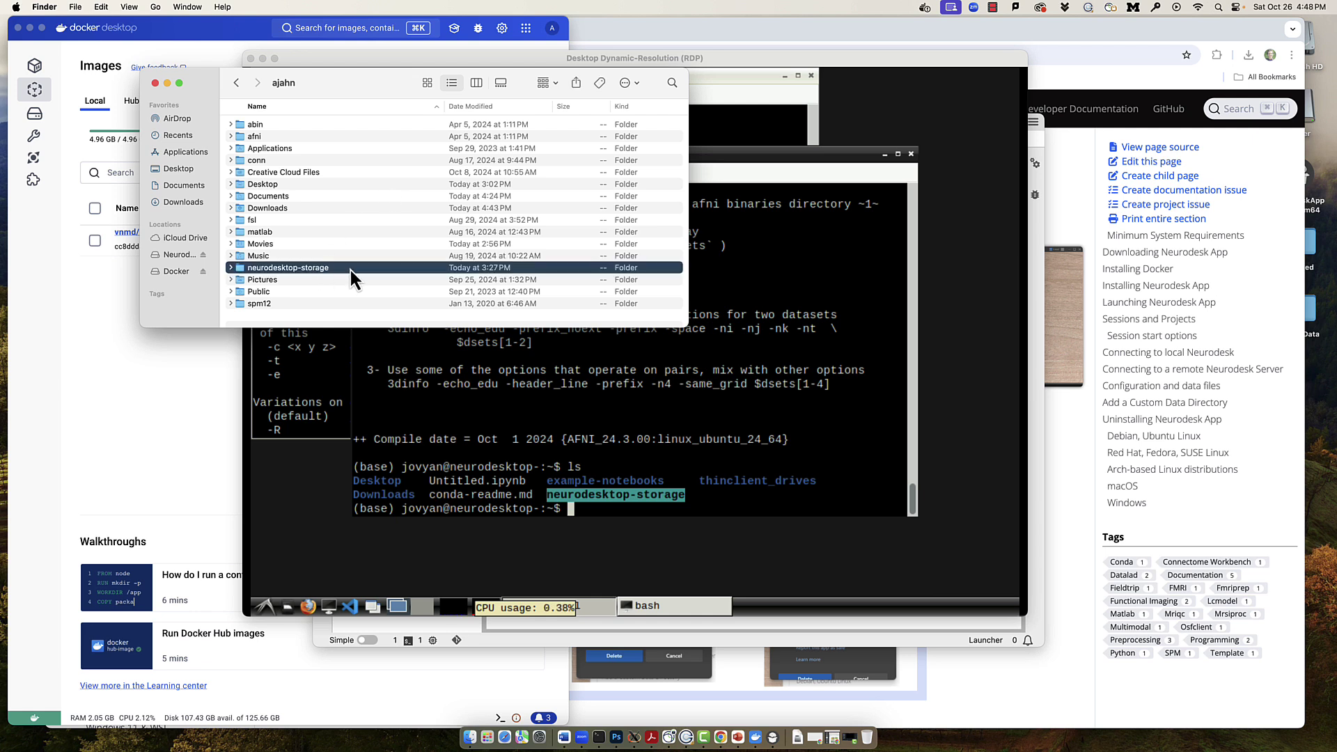
{"action": "double_click", "coordinate": [350, 269]}
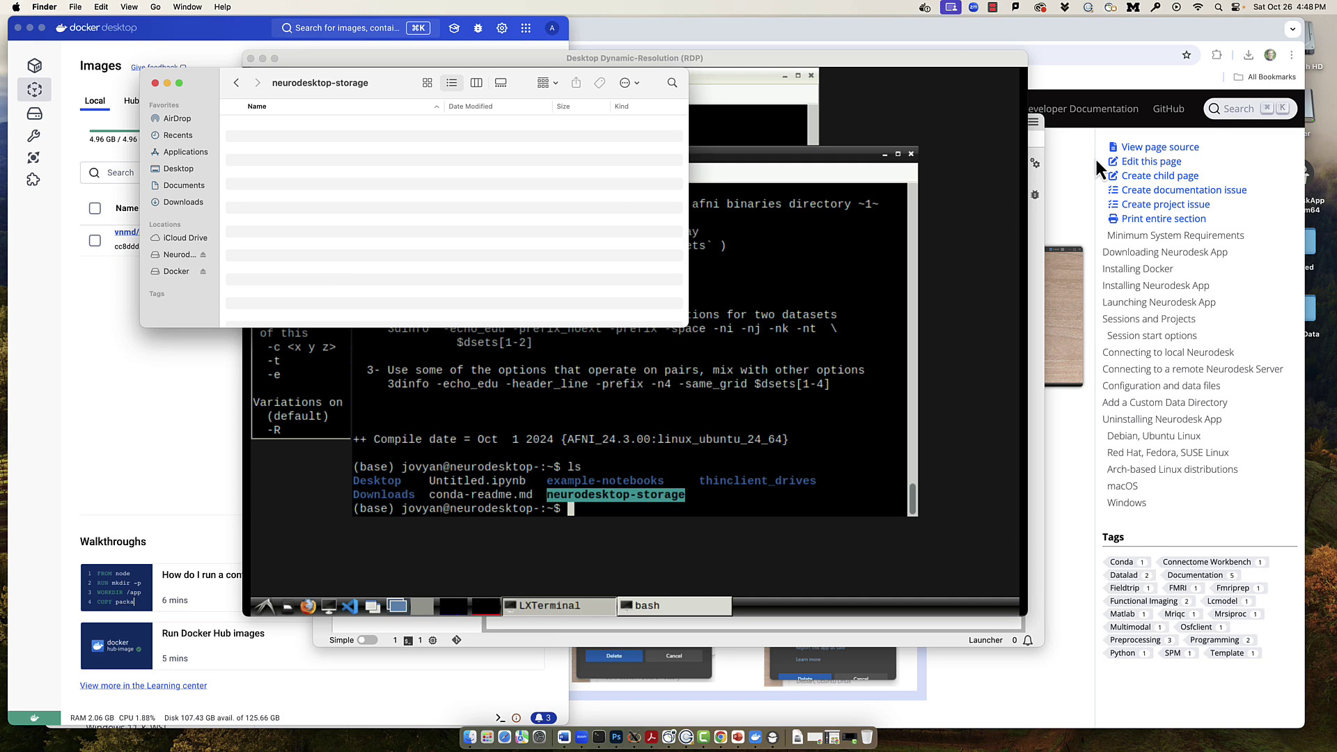
{"action": "left_click", "coordinate": [1063, 156]}
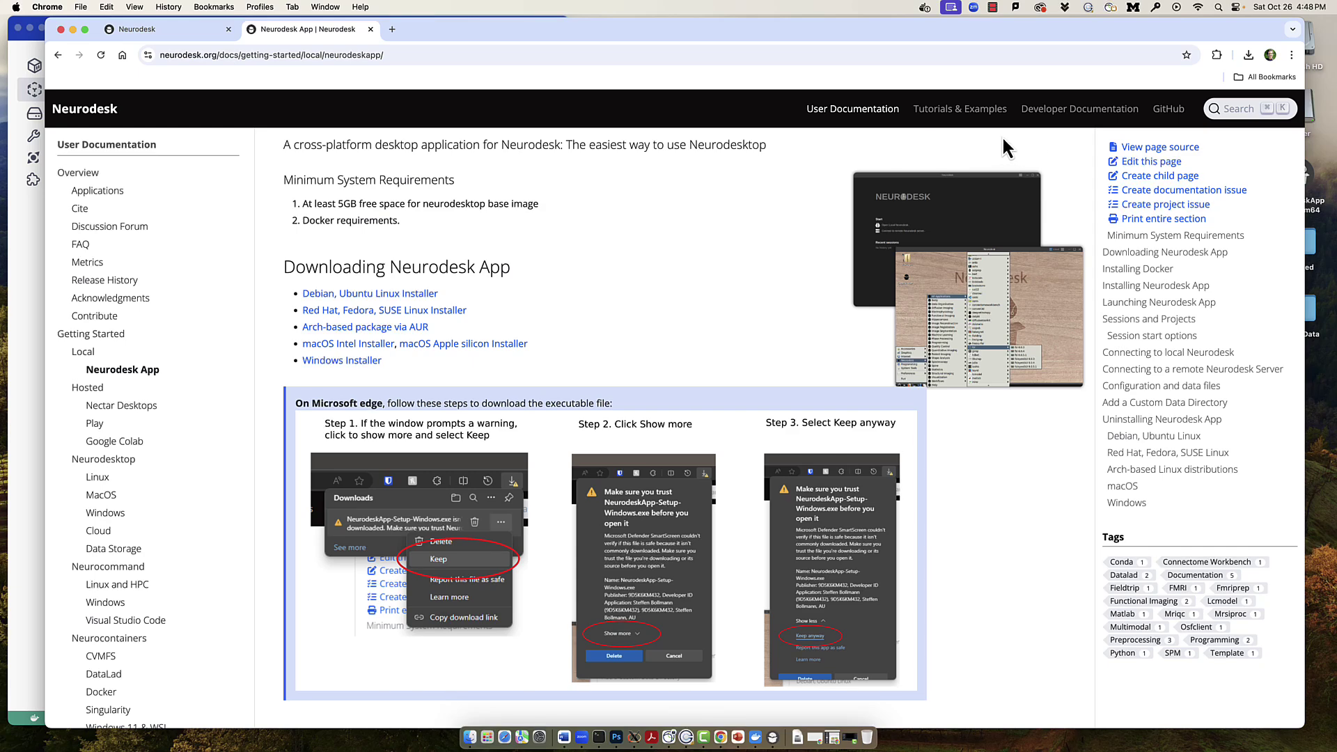
- Download sub-08_T1w.nii.gz from sub-08/anat of OpenNeuro's Flanker dataset ds000102, then return to Finder
{"action": "left_click", "coordinate": [959, 56]}
{"action": "type", "text": "open"}
{"action": "key", "text": "Return"}
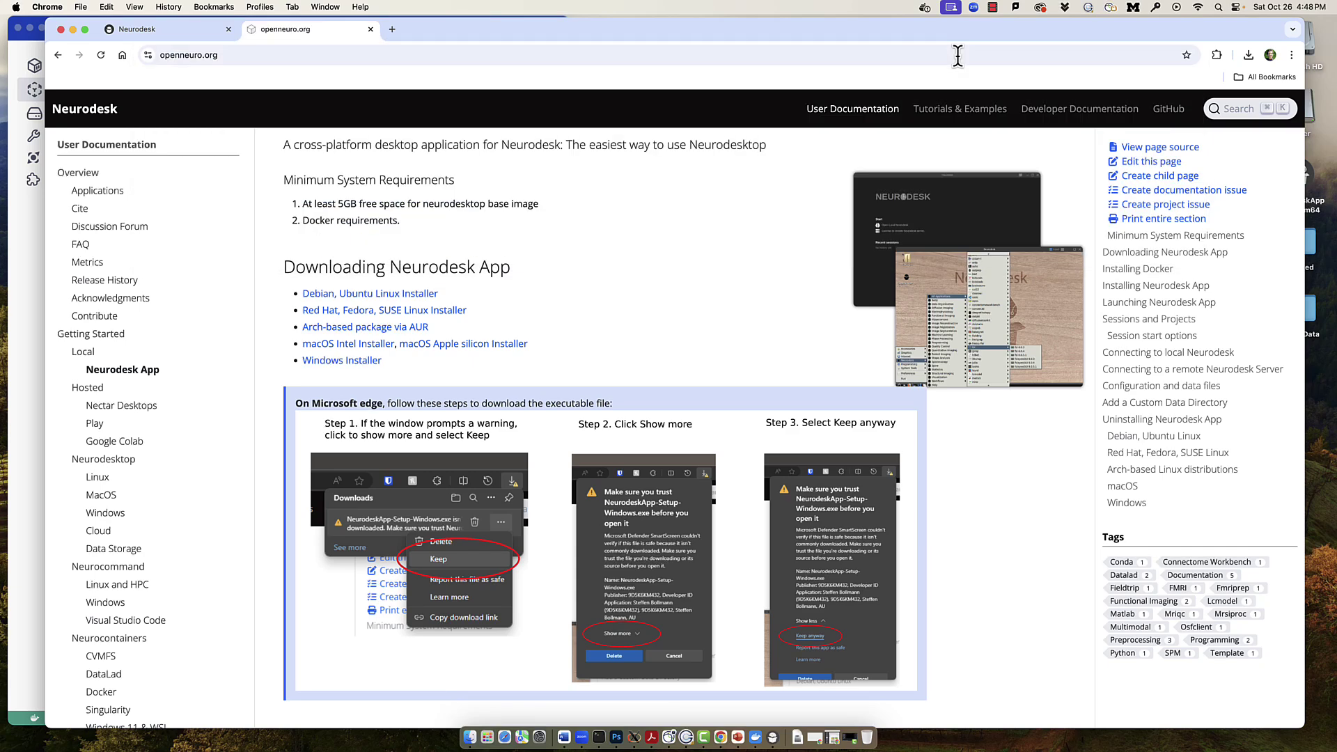
{"action": "scroll", "coordinate": [511, 349], "scroll_direction": "down", "scroll_amount": 6}
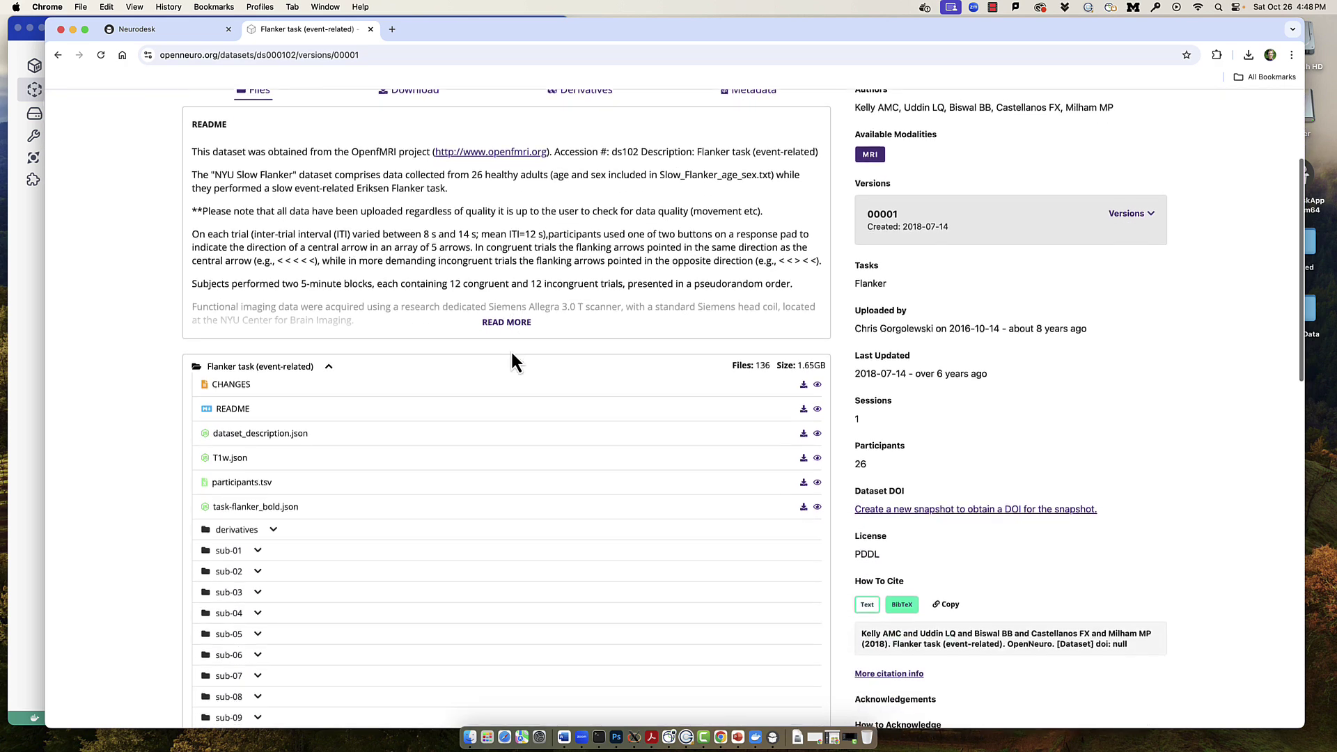
{"action": "left_click", "coordinate": [231, 483]}
{"action": "left_click", "coordinate": [237, 491]}
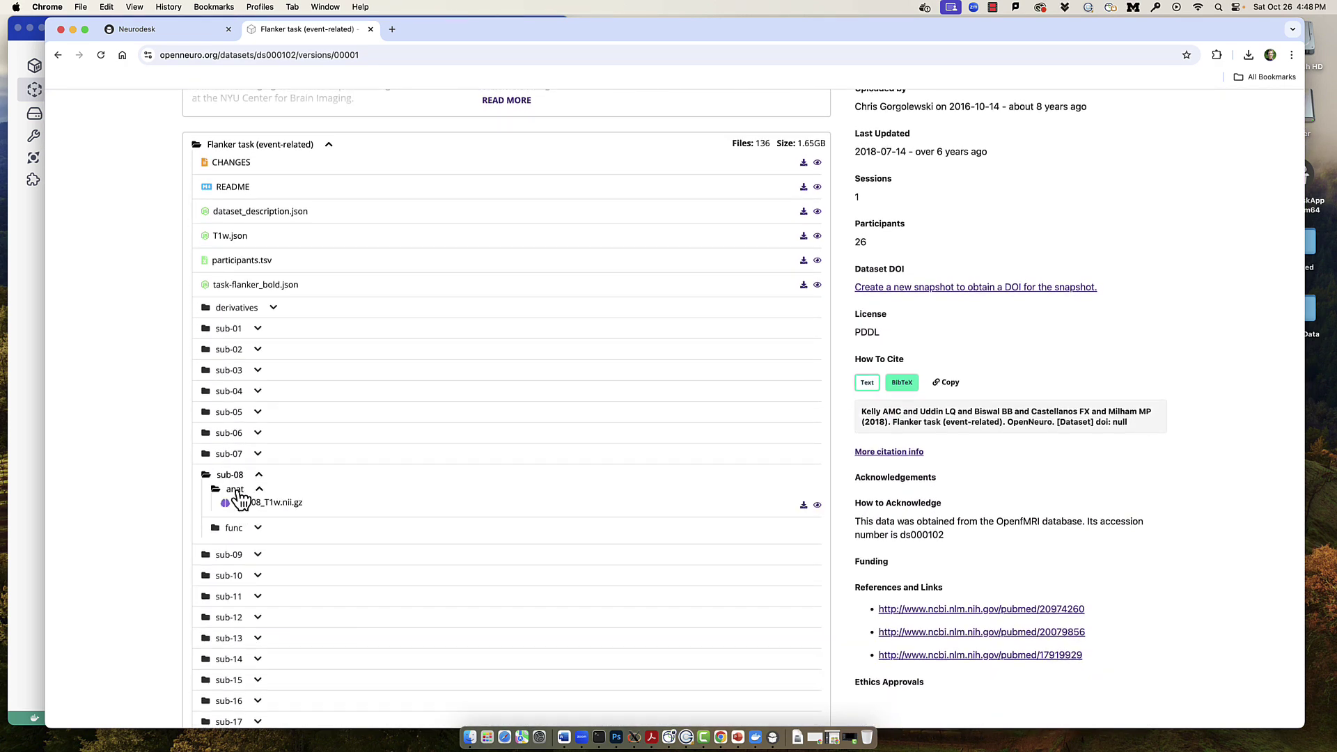
{"action": "left_click", "coordinate": [804, 507]}
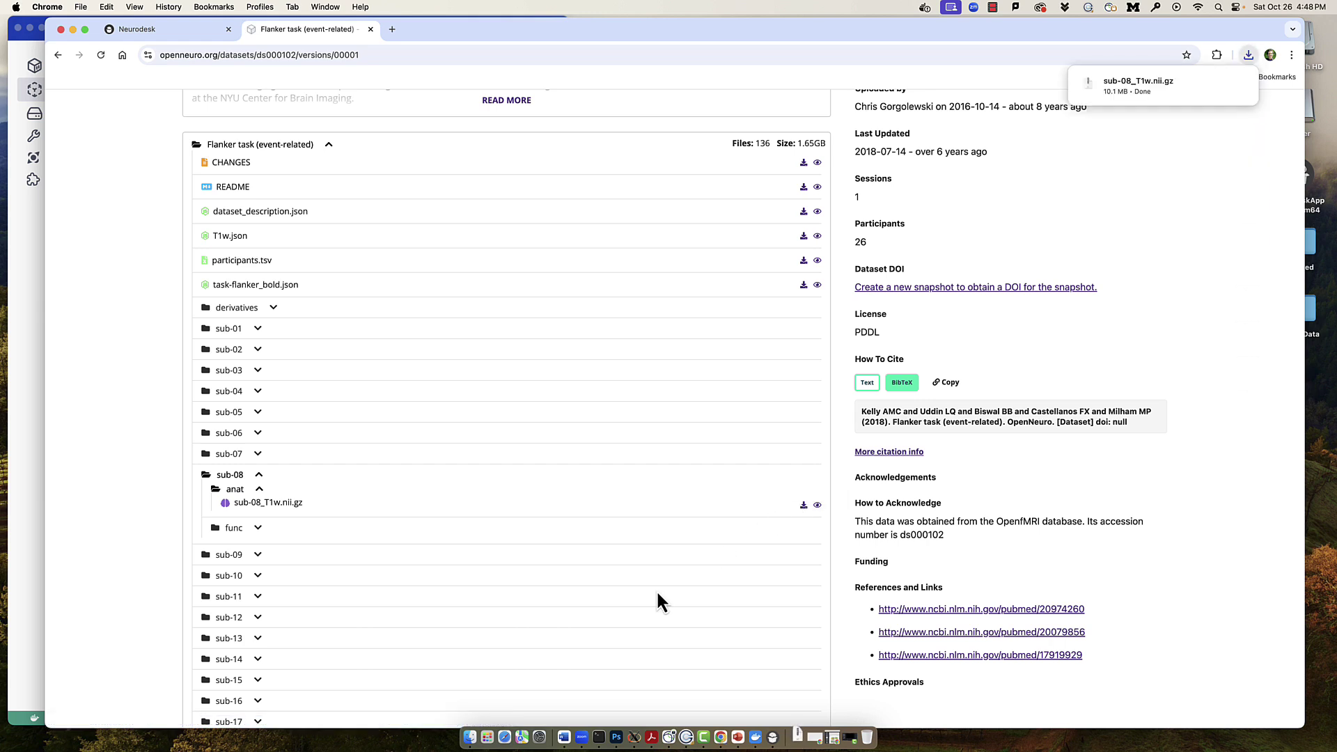
{"action": "left_click", "coordinate": [470, 739]}
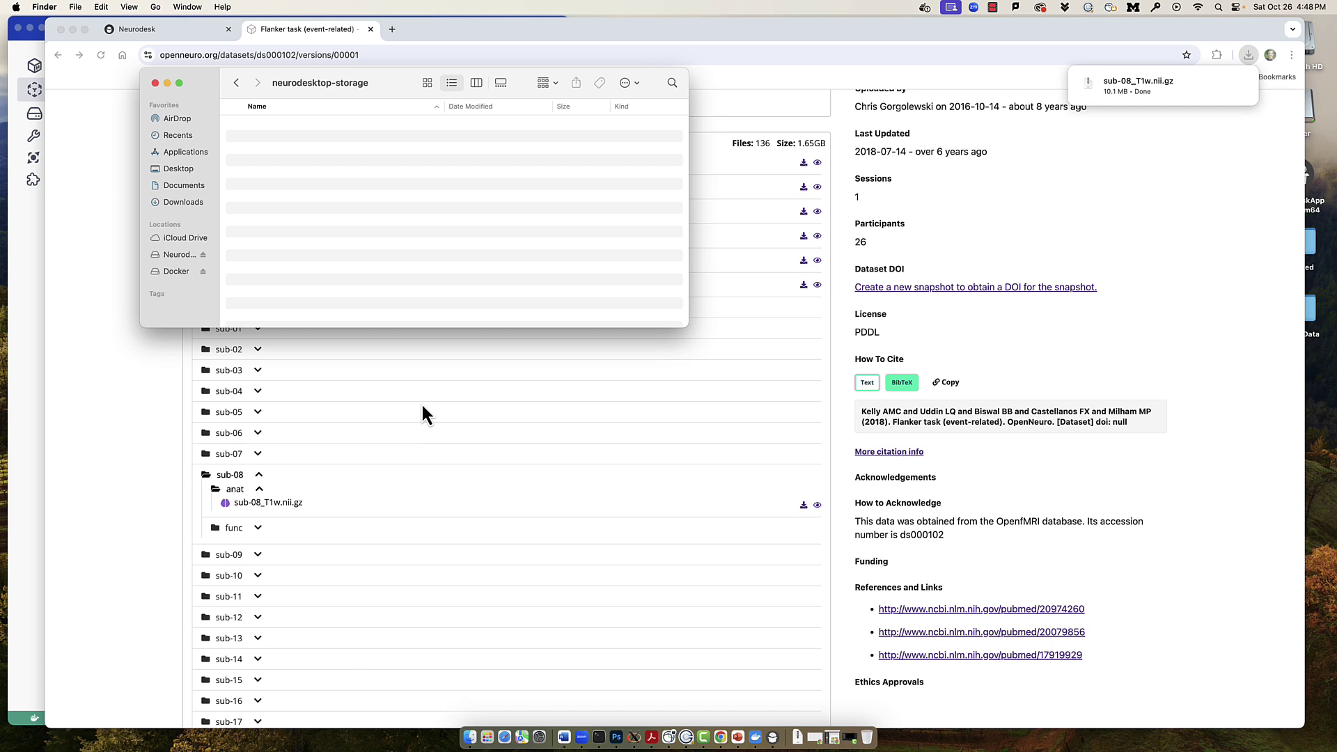
- Move sub-08_T1w.nii.gz from Downloads into neurodesktop-storage via a second Finder window, then return to Neurodesk
{"action": "key", "text": "super+n"}
{"action": "left_click", "coordinate": [800, 403]}
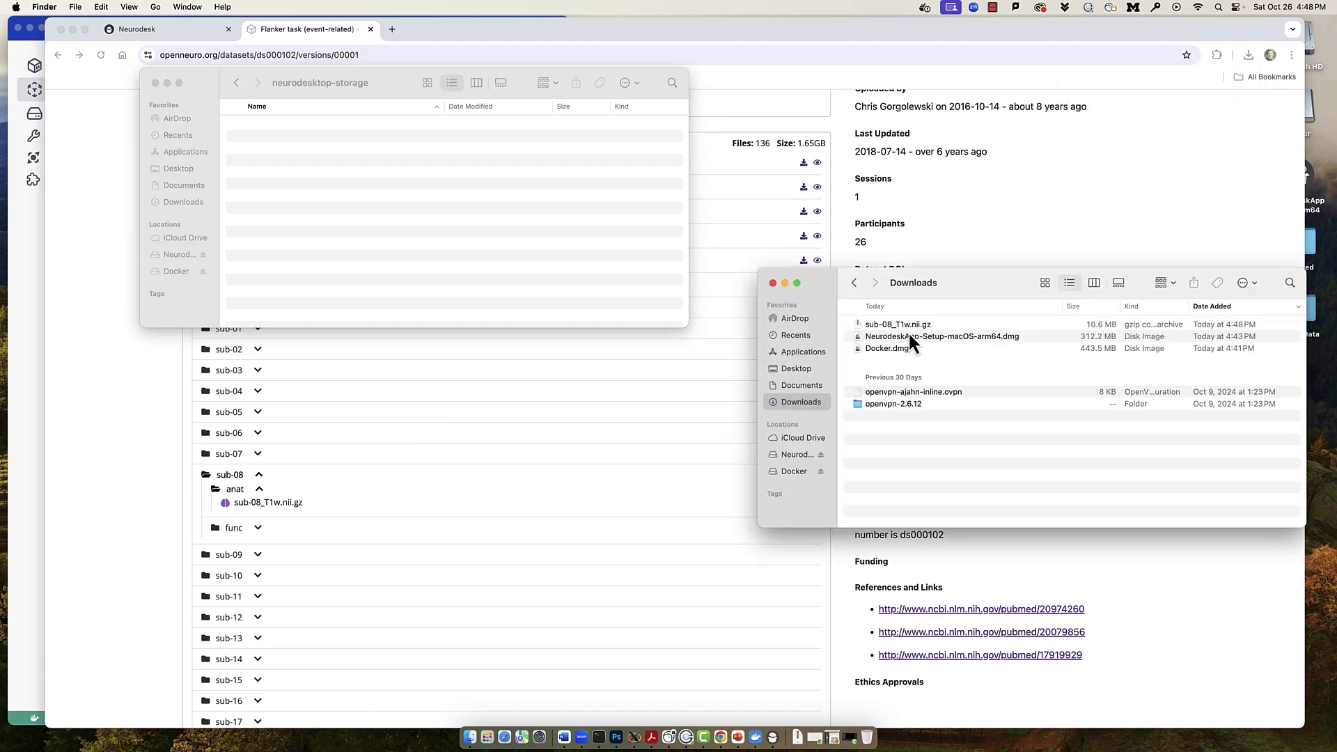
{"action": "left_click_drag", "start_coordinate": [886, 322], "coordinate": [518, 240]}
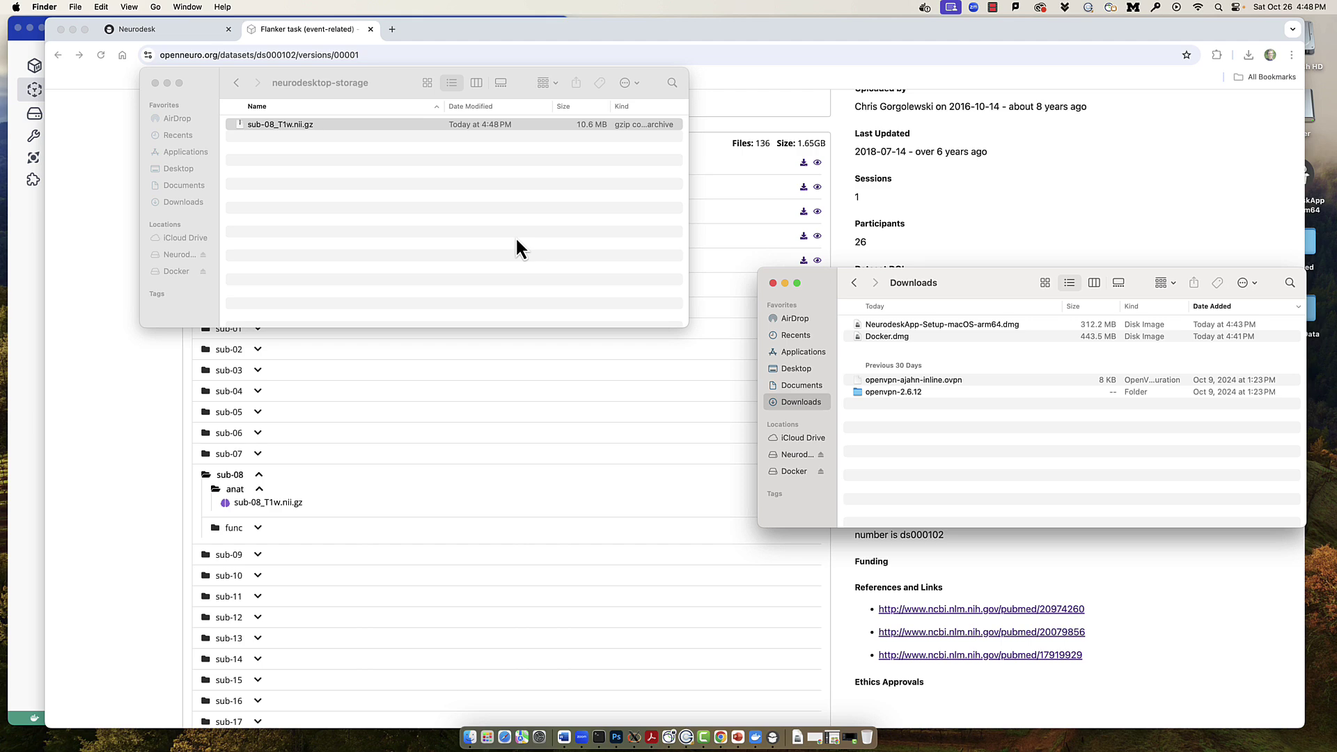
{"action": "left_click", "coordinate": [761, 731]}
- List neurodesktop-storage and move sub-08_T1w.nii.gz from it into the home folder
{"action": "type", "text": "ls neuro"}
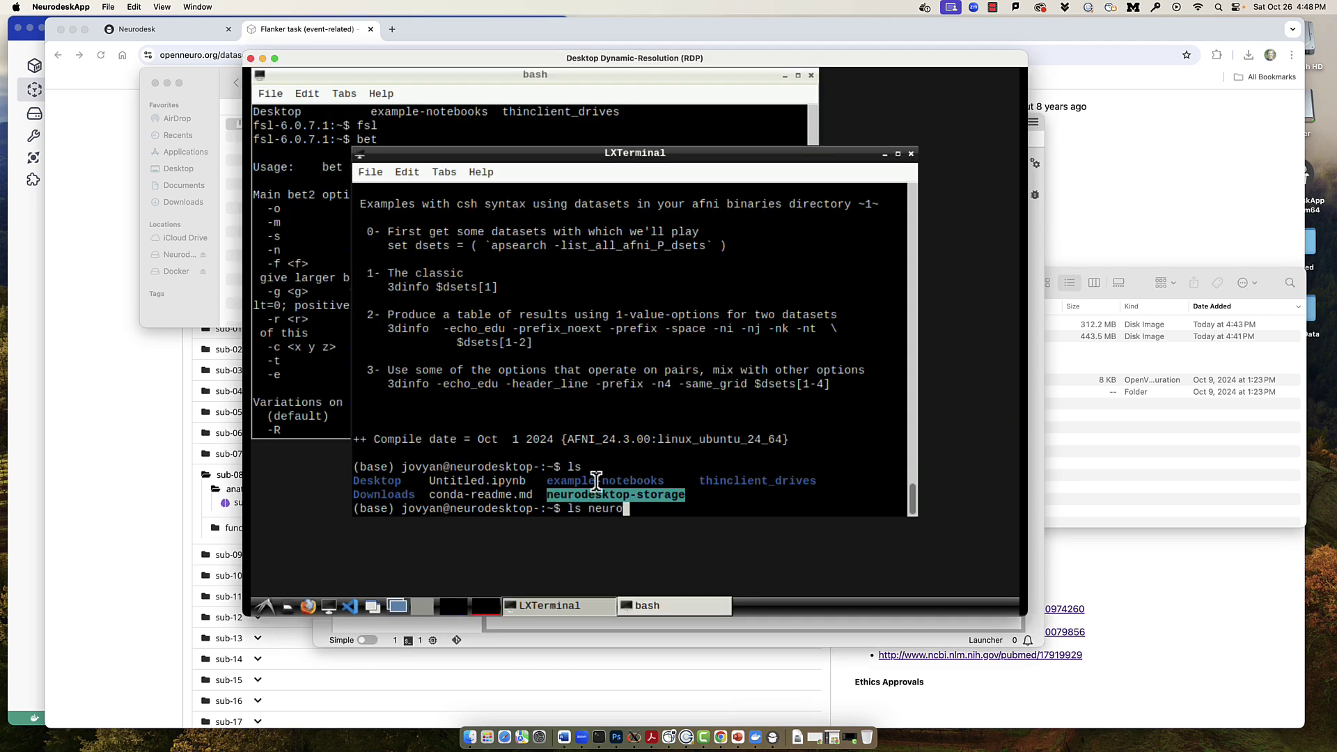
{"action": "key", "text": "Tab"}
{"action": "key", "text": "Return"}
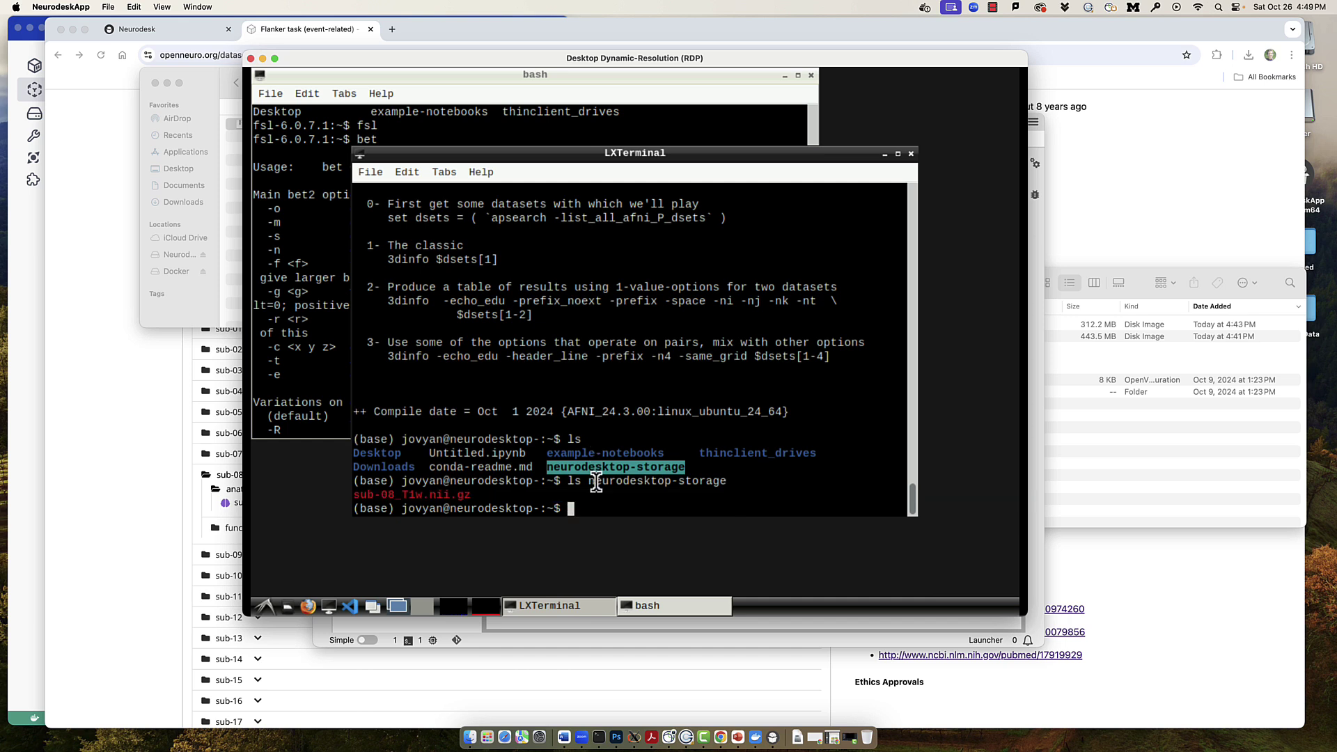
{"action": "type", "text": "mv neuro"}
{"action": "key", "text": "Tab"}
{"action": "type", "text": "/su"}
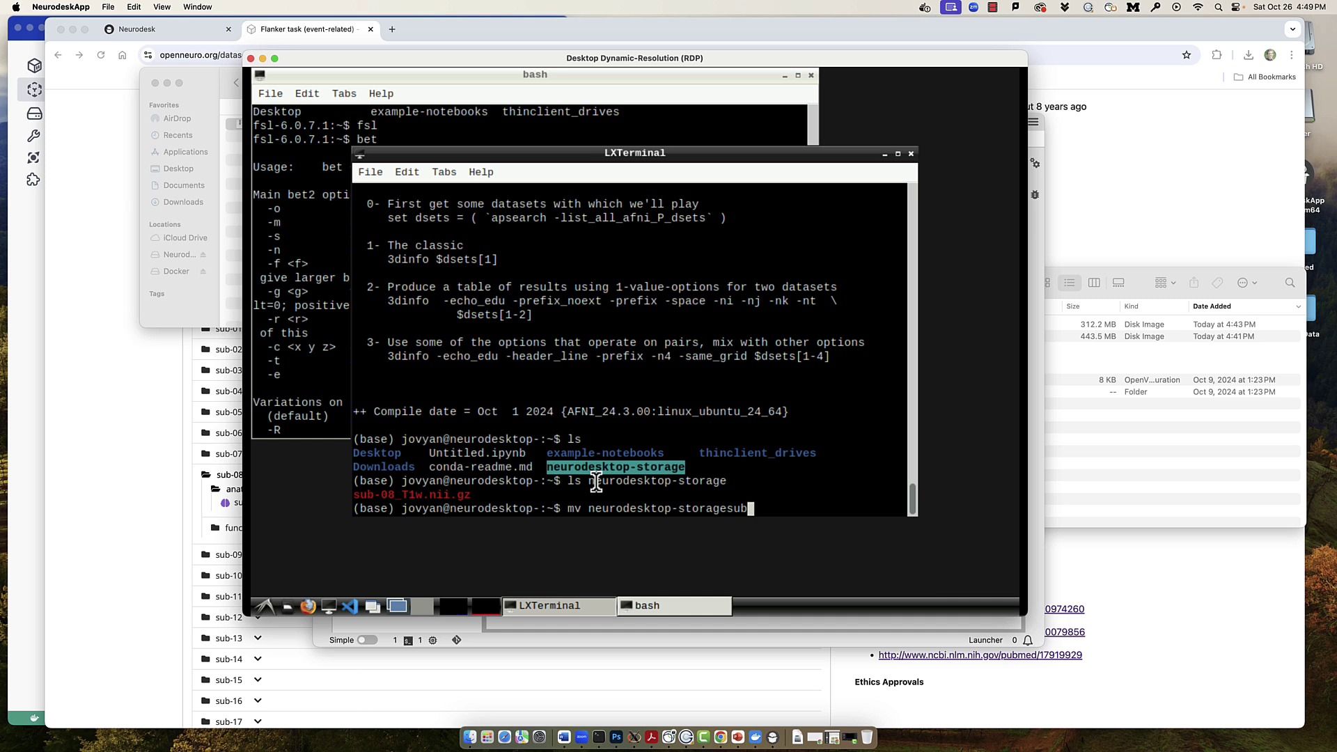
{"action": "key", "text": "Tab"}
{"action": "type", "text": "."}
{"action": "key", "text": "Return"}
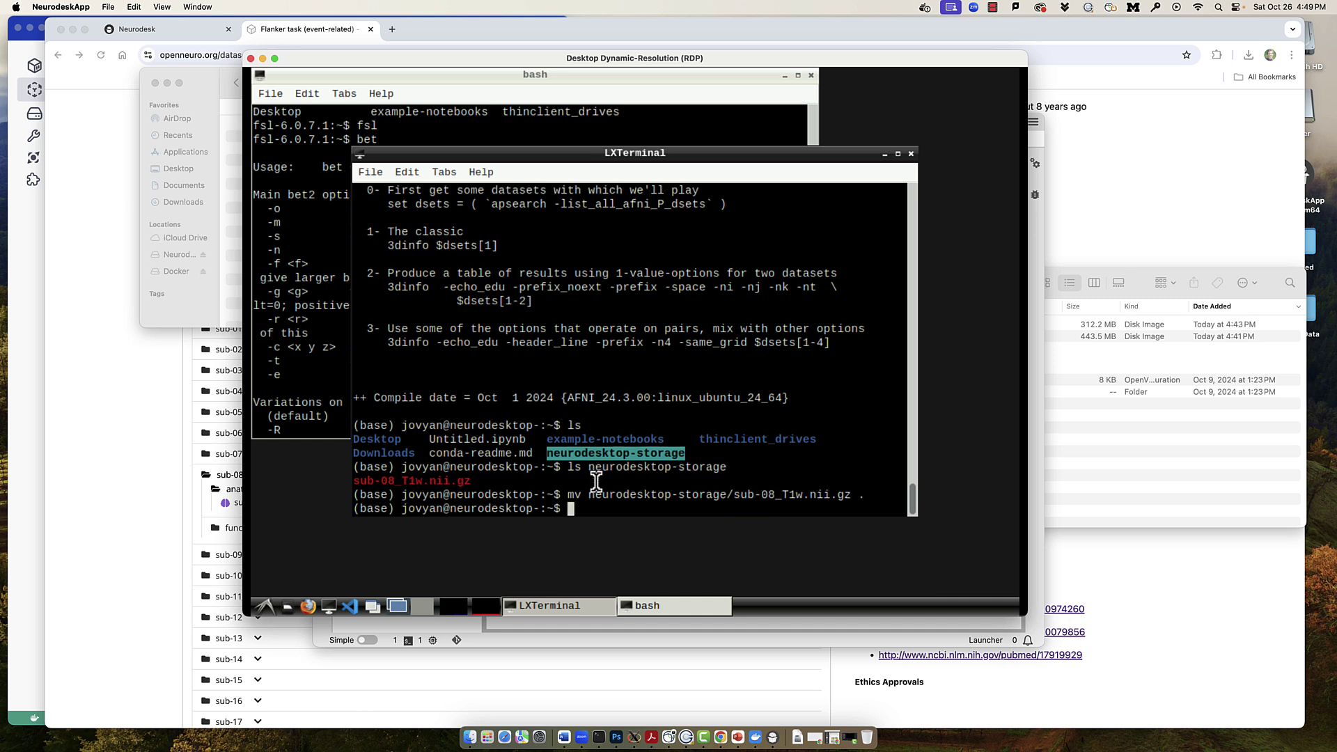
- In the FSL terminal, run bet sub-08_T1w.nii.gz anat_stripped.nii.gz and move the output into neurodesktop-storage
{"action": "left_click", "coordinate": [322, 389]}
{"action": "scroll", "coordinate": [406, 406], "scroll_direction": "down", "scroll_amount": 5}
{"action": "type", "text": "bet su"}
{"action": "key", "text": "Tab"}
{"action": "type", "text": "anat_stripped.nii.gz"}
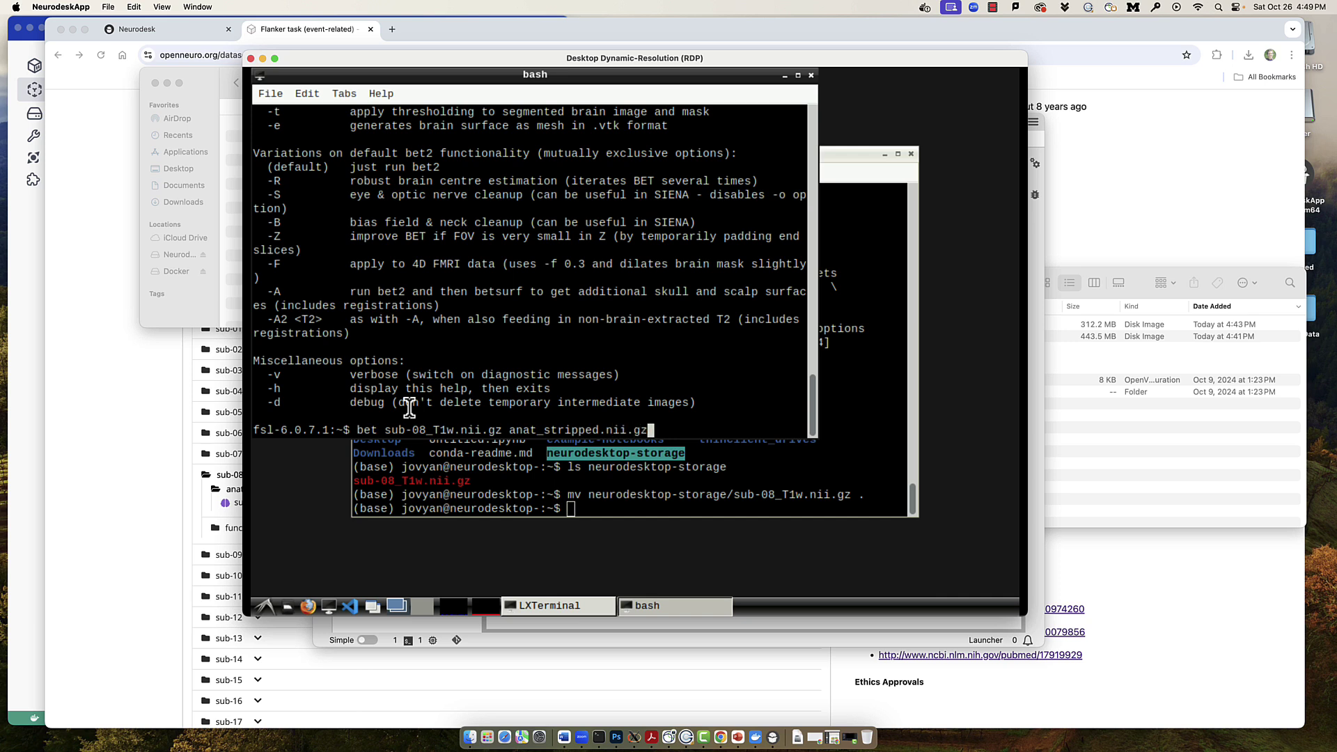
{"action": "key", "text": "Return"}
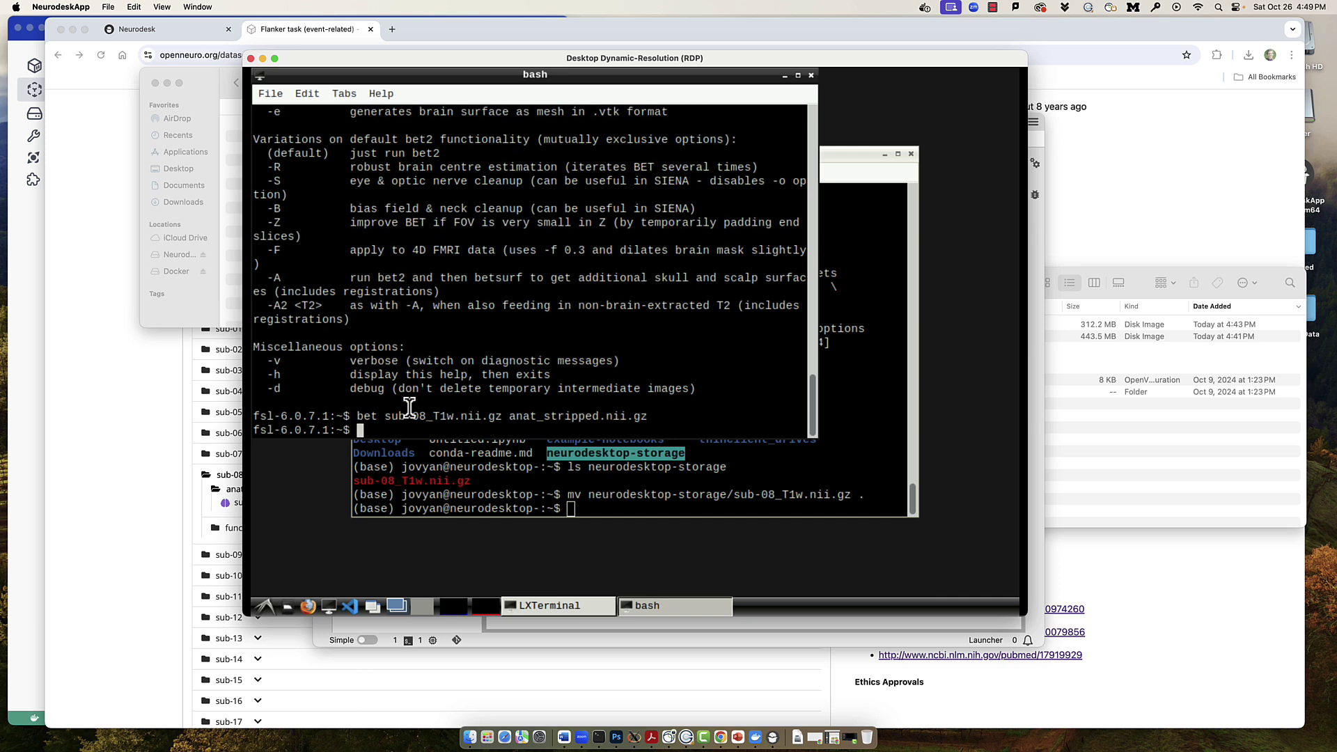
{"action": "type", "text": "mv anat_stripped.nii.gz neurodesktop-storage"}
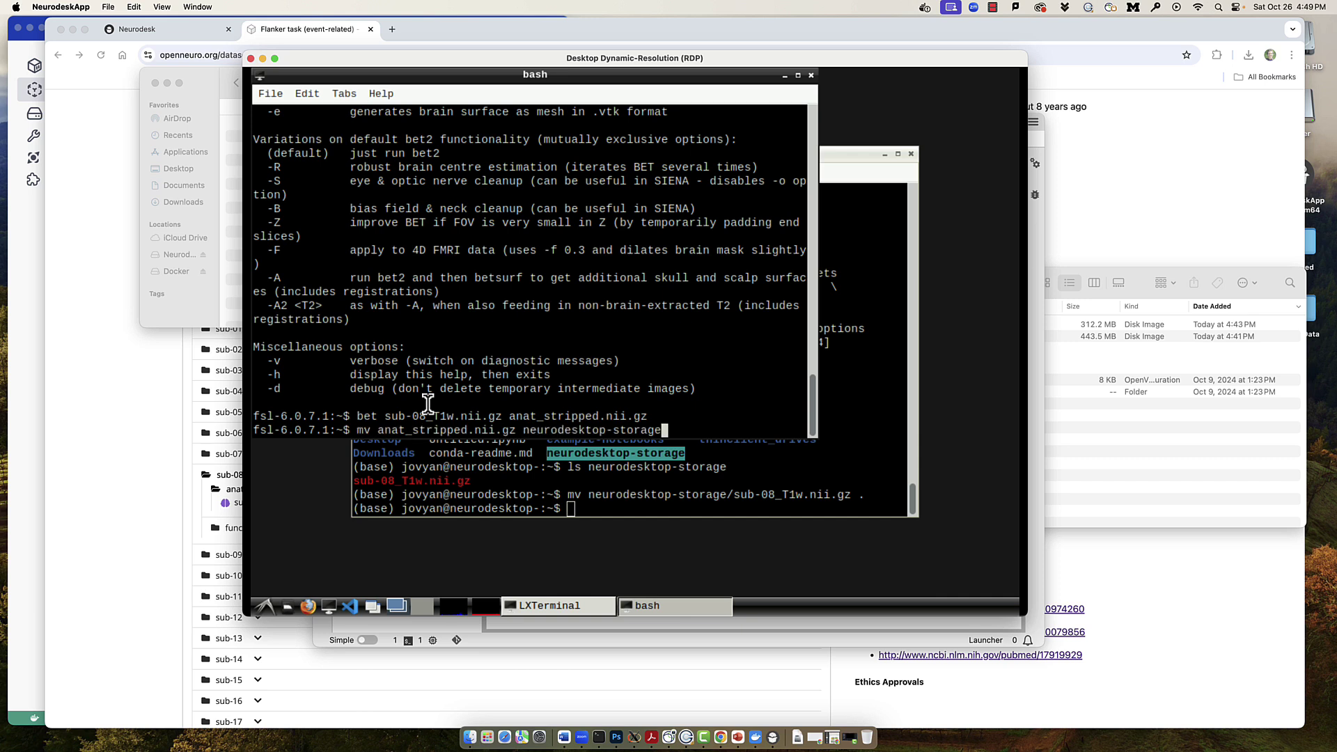
{"action": "key", "text": "Return"}
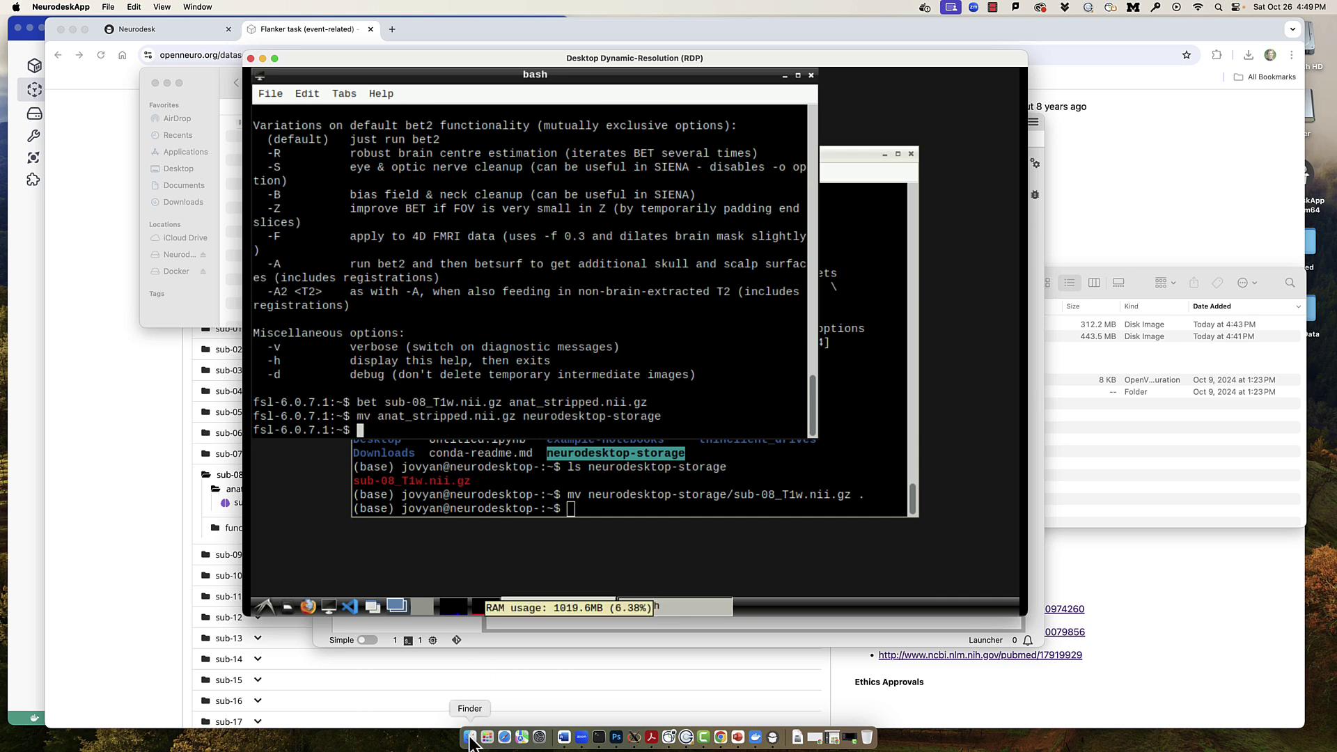
- Move anat_stripped.nii.gz to the Mac Desktop, then run cd Desktop/ and afni anat_stripped.nii.gz in Terminal
{"action": "left_click", "coordinate": [471, 738]}
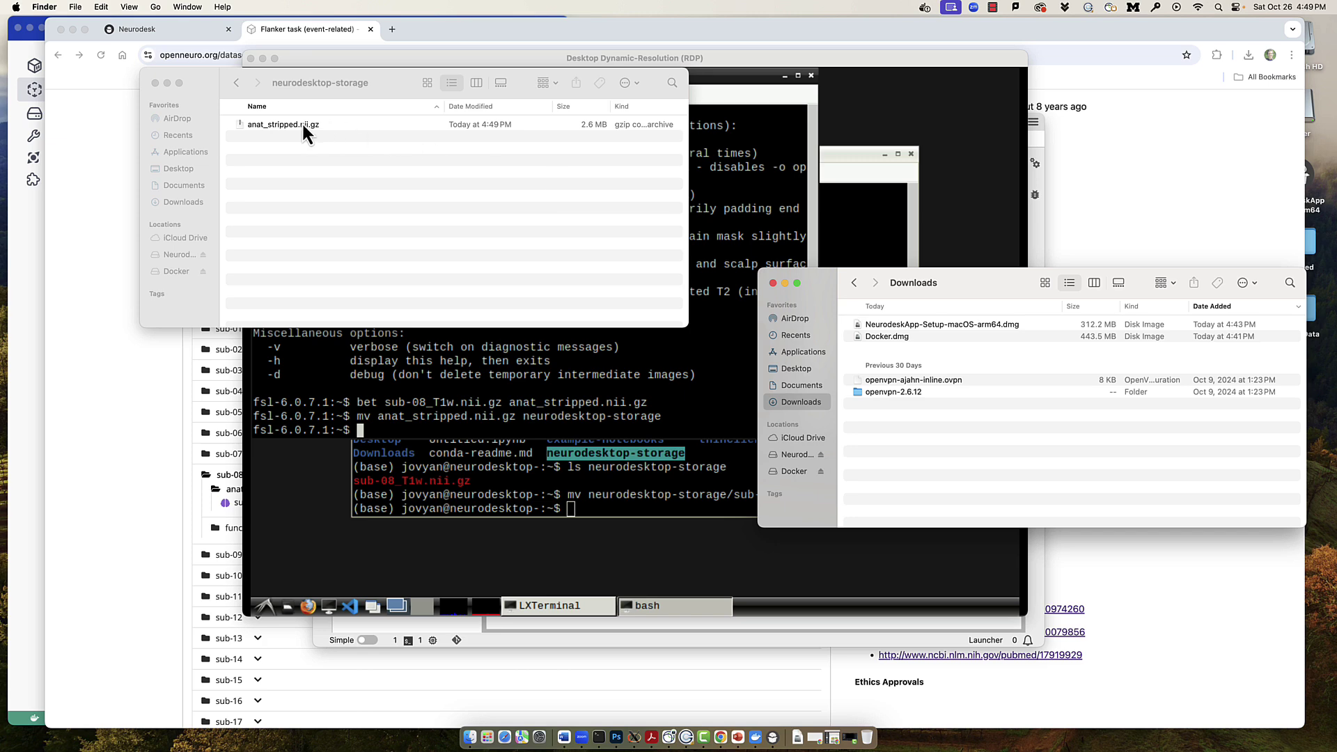
{"action": "left_click_drag", "start_coordinate": [301, 125], "coordinate": [1310, 422]}
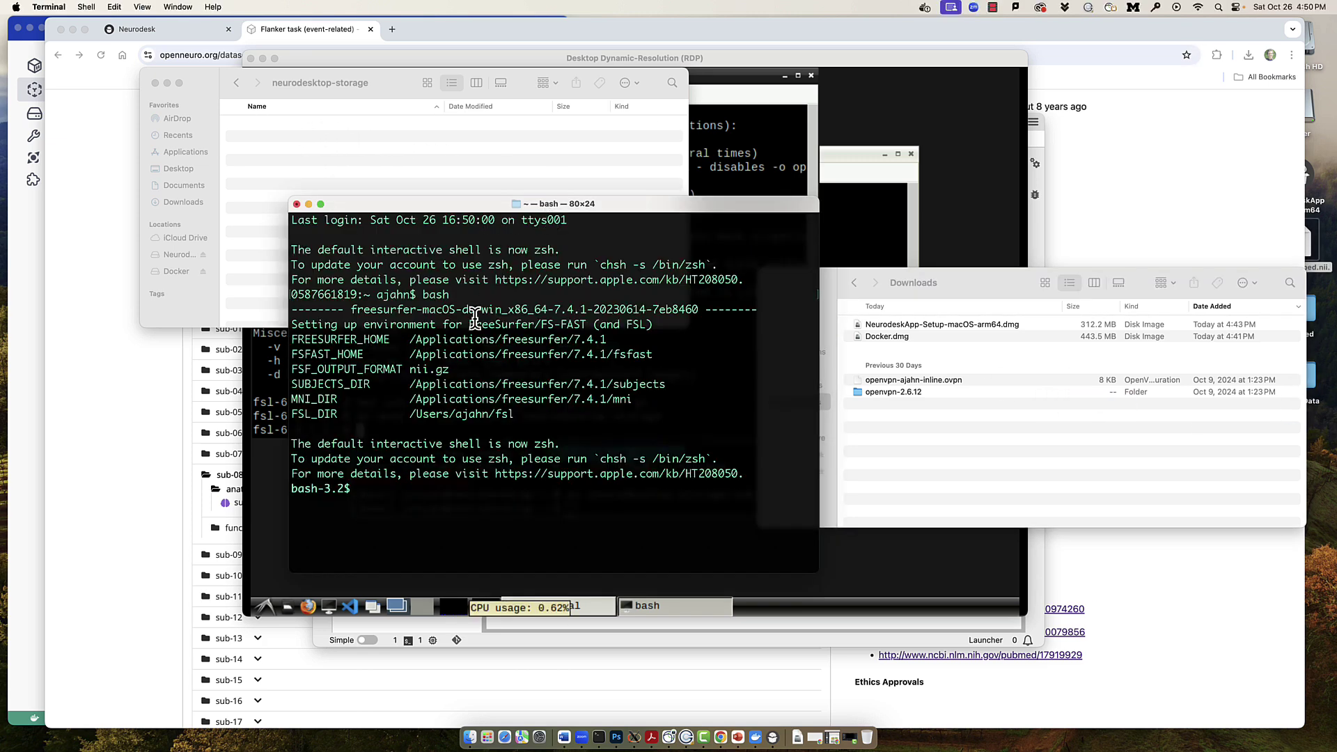
{"action": "type", "text": "cd Desktop/"}
{"action": "key", "text": "Return"}
{"action": "type", "text": "afni ana"}
{"action": "key", "text": "Tab"}
{"action": "key", "text": "Return"}
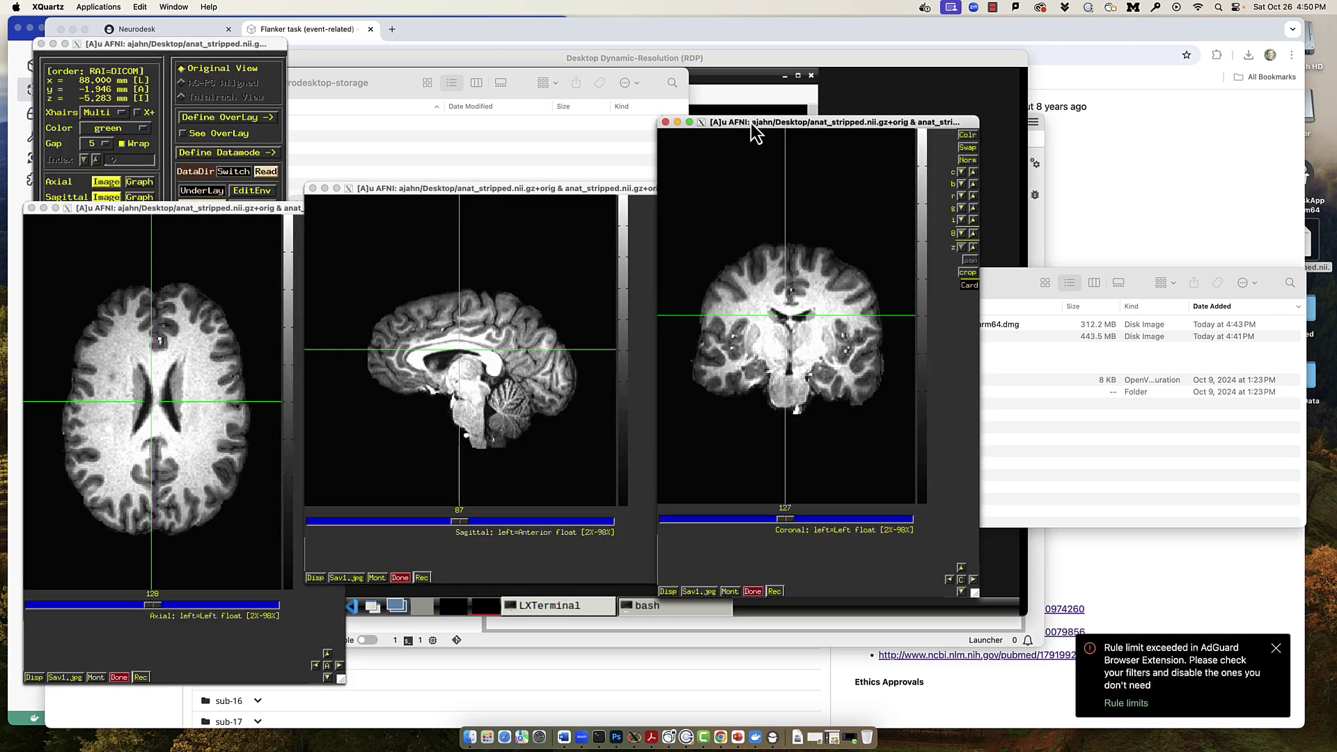
- Close AFNI and transfer anat_stripped.nii.gz (2.6 MB) onto the Neurodesk remote desktop
{"action": "left_click", "coordinate": [41, 44]}
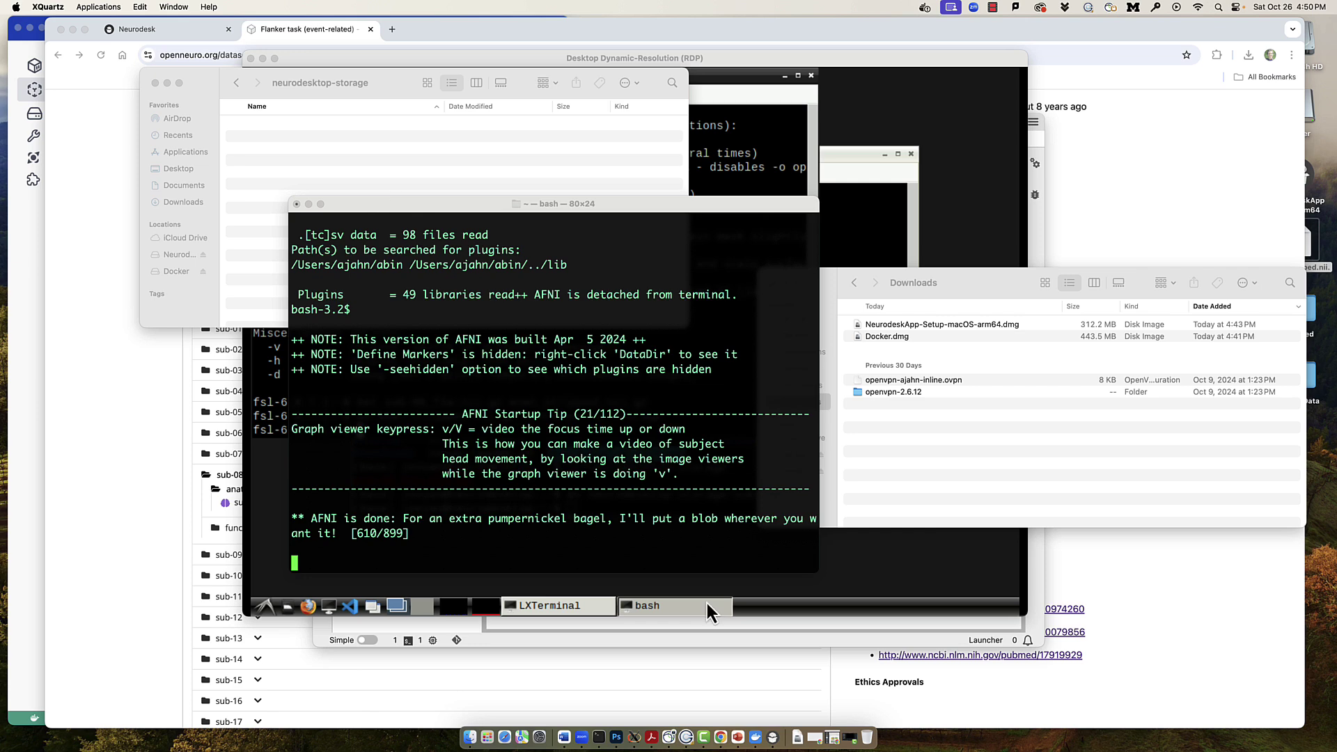
{"action": "left_click", "coordinate": [772, 738]}
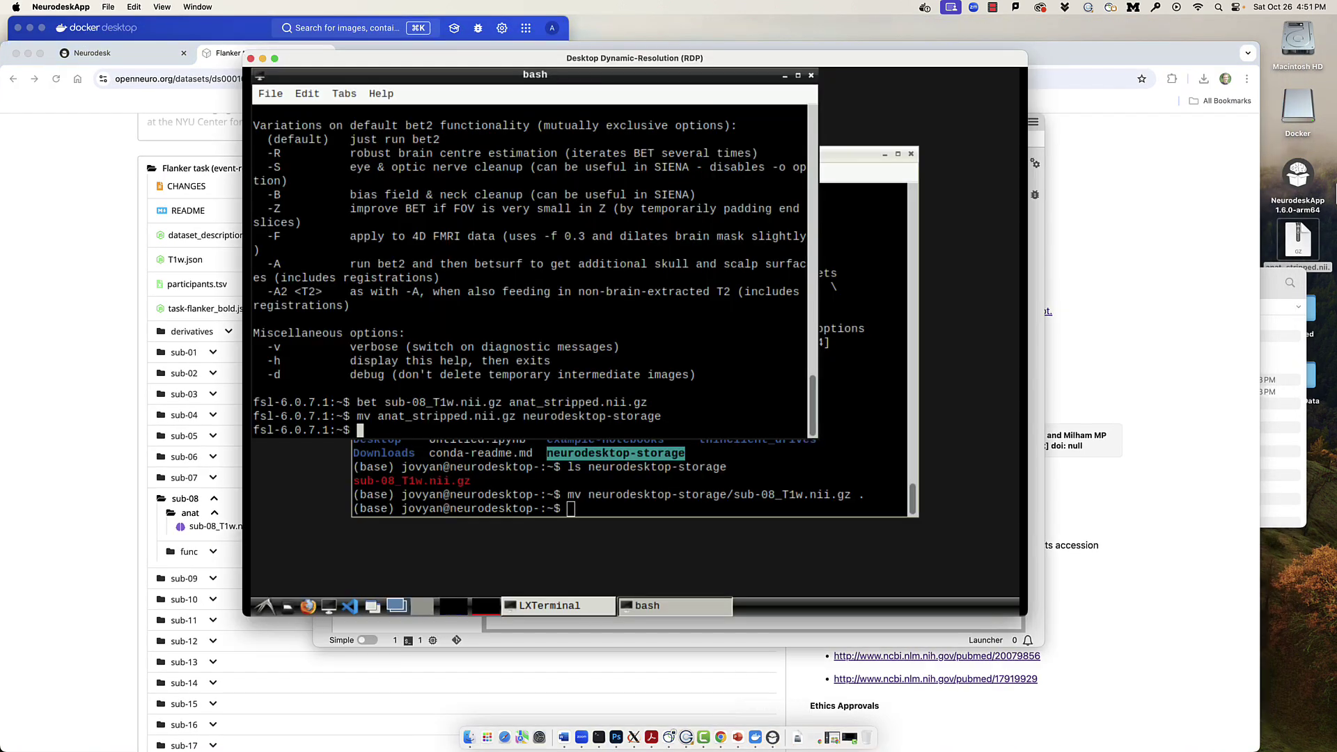
{"action": "left_click", "coordinate": [1279, 311]}
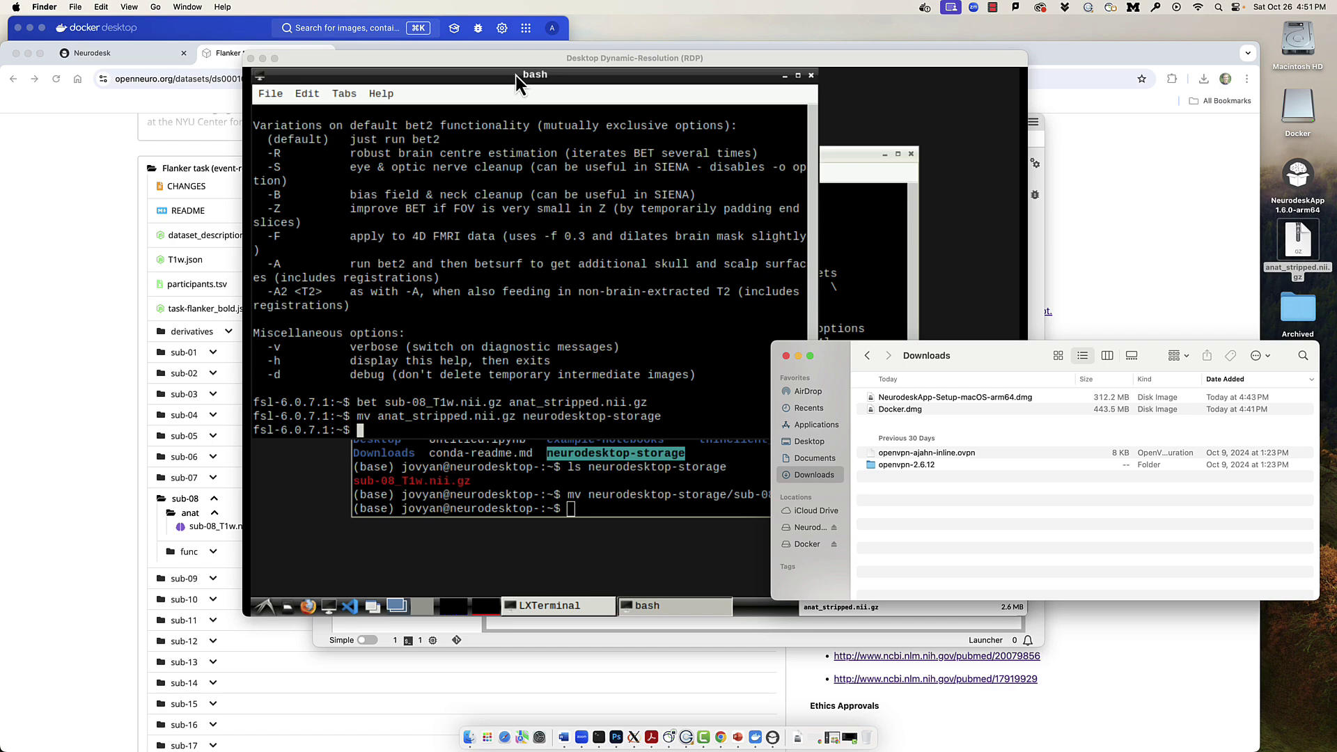
{"action": "left_click", "coordinate": [962, 245]}
{"action": "left_click", "coordinate": [300, 183]}
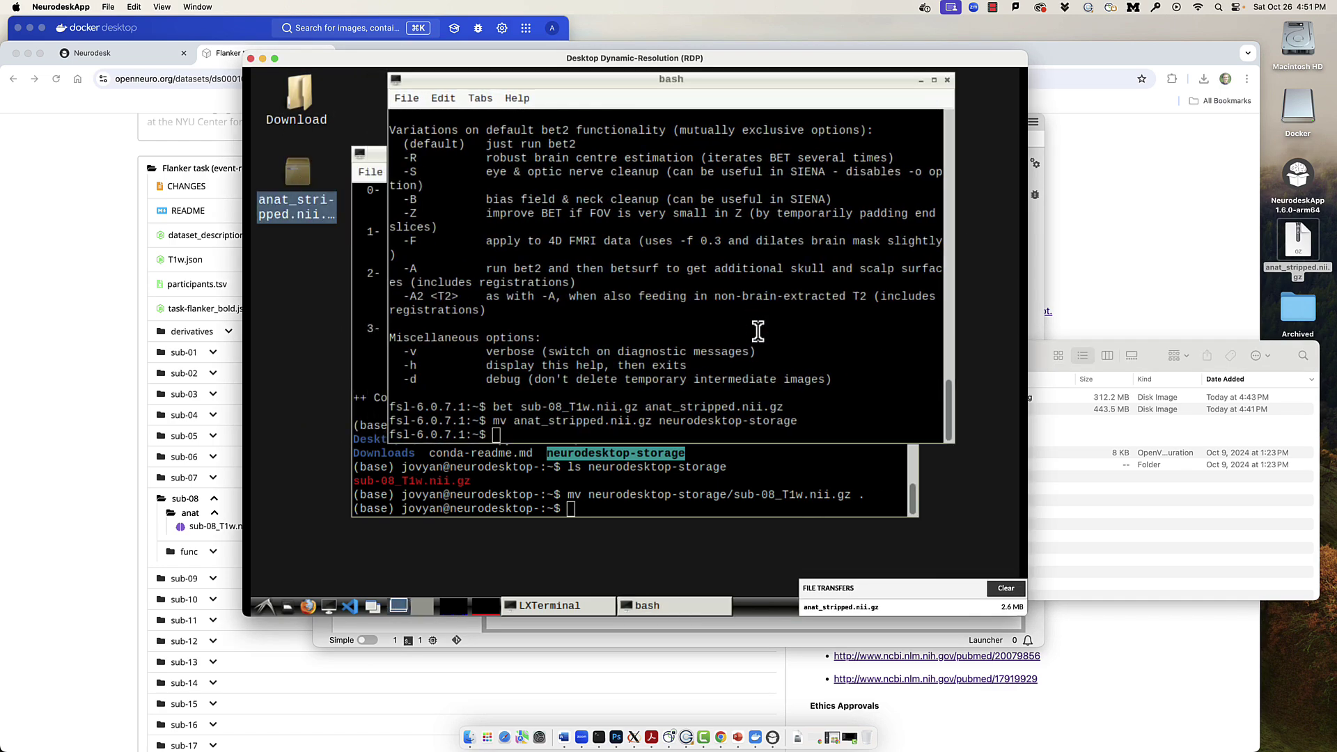